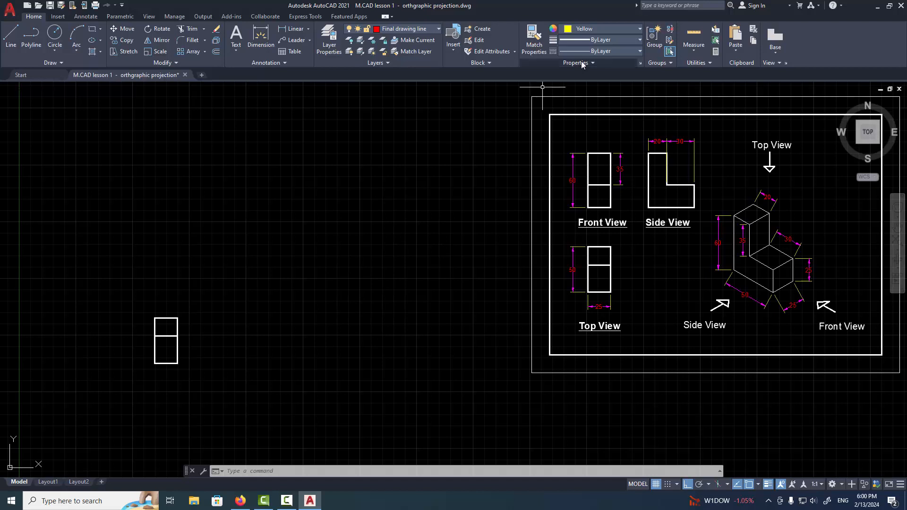
# Set the current lineweight to 0.09 mm and the current colour to yellow for drawing construction lines
pyautogui.click(590, 38)
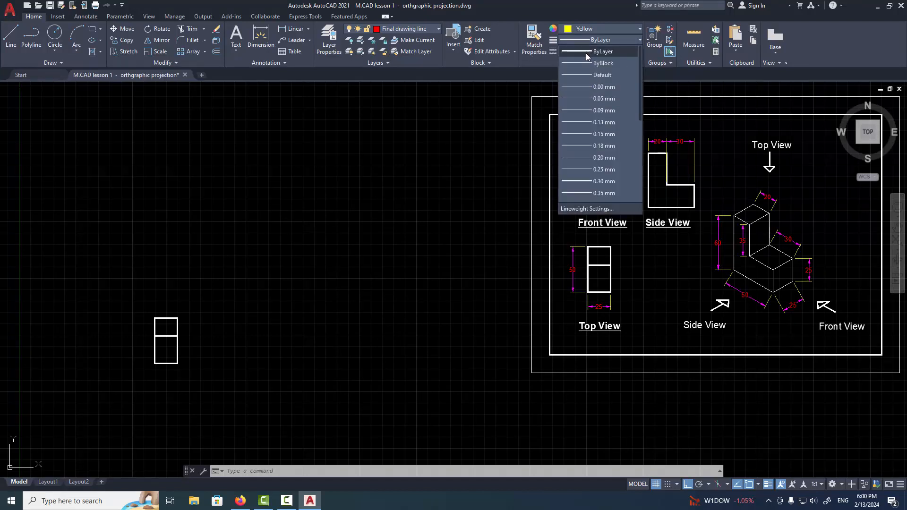
pyautogui.click(580, 113)
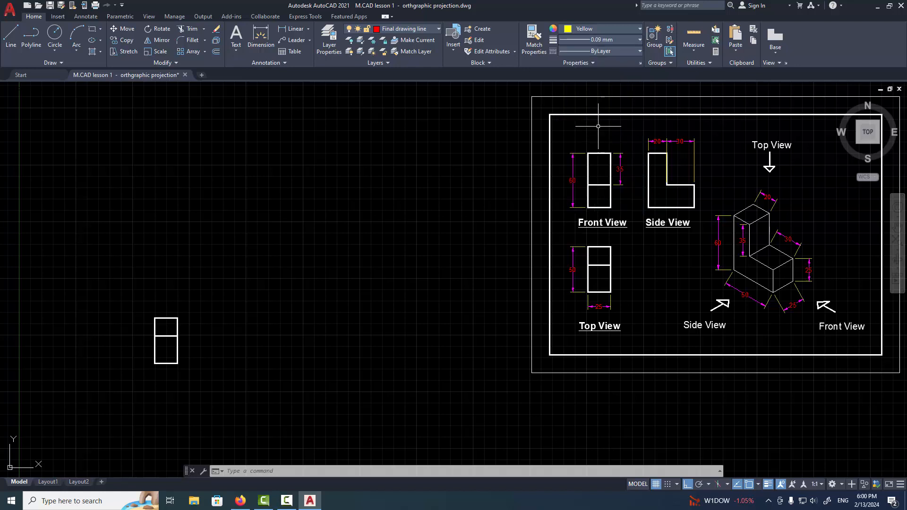
pyautogui.click(567, 32)
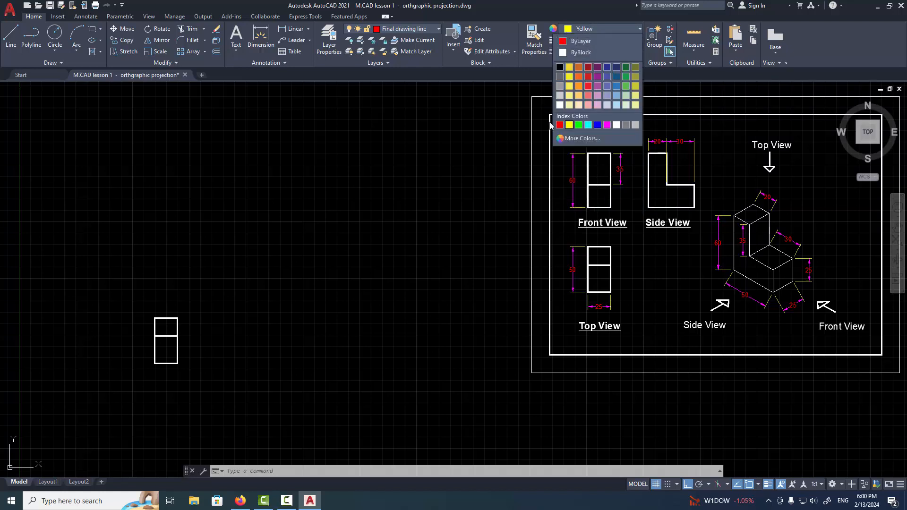
pyautogui.click(568, 125)
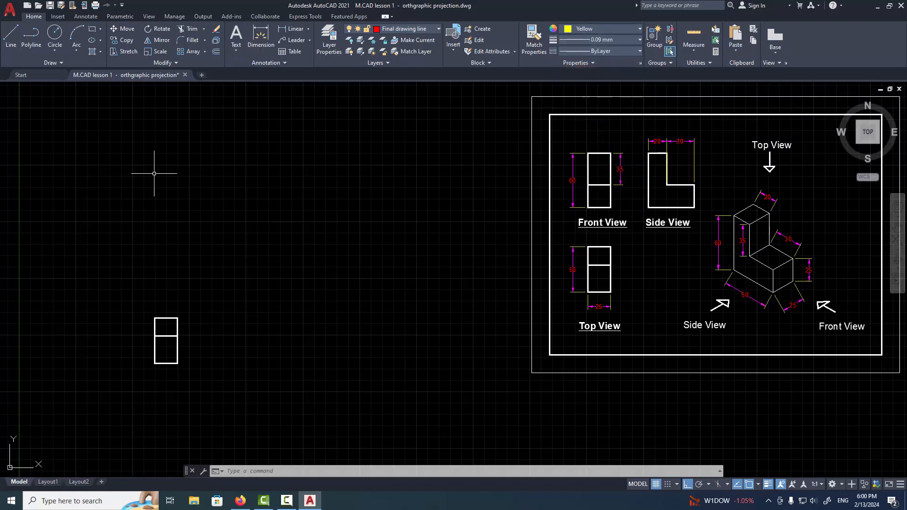
pyautogui.write('line')
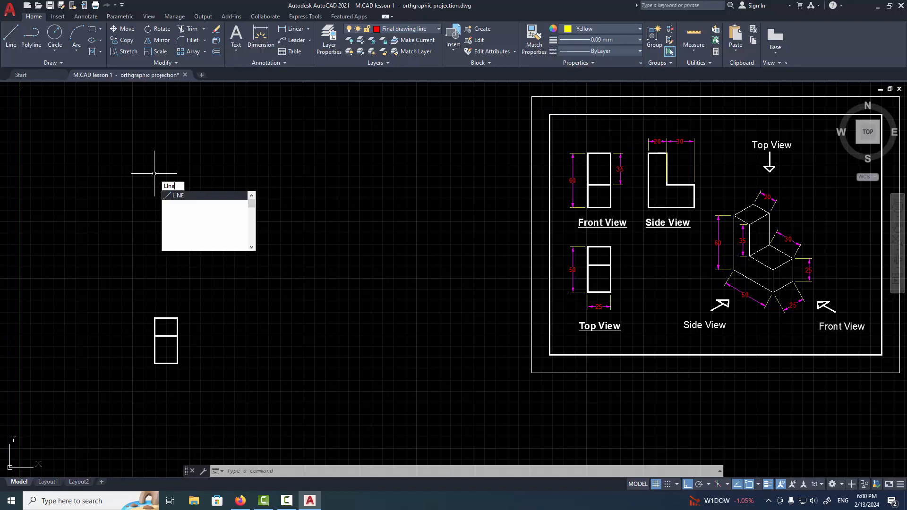
pyautogui.press('Return')
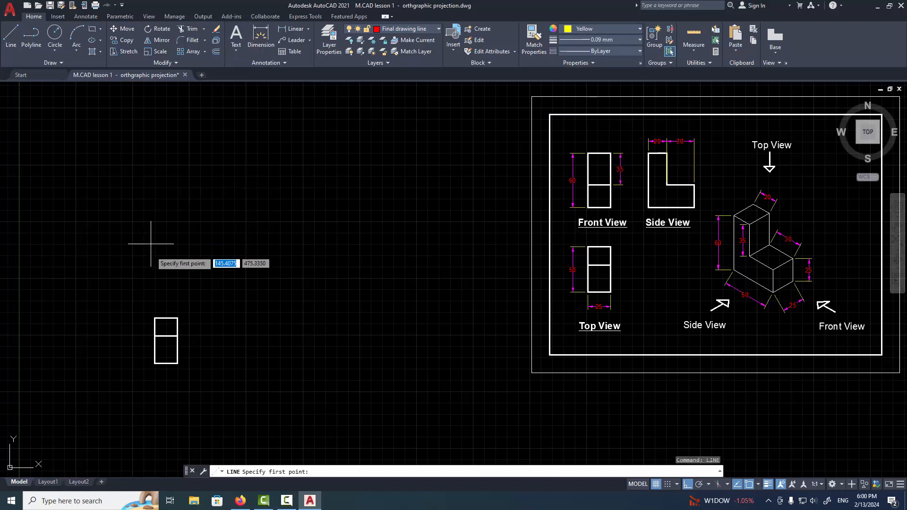
pyautogui.click(155, 318)
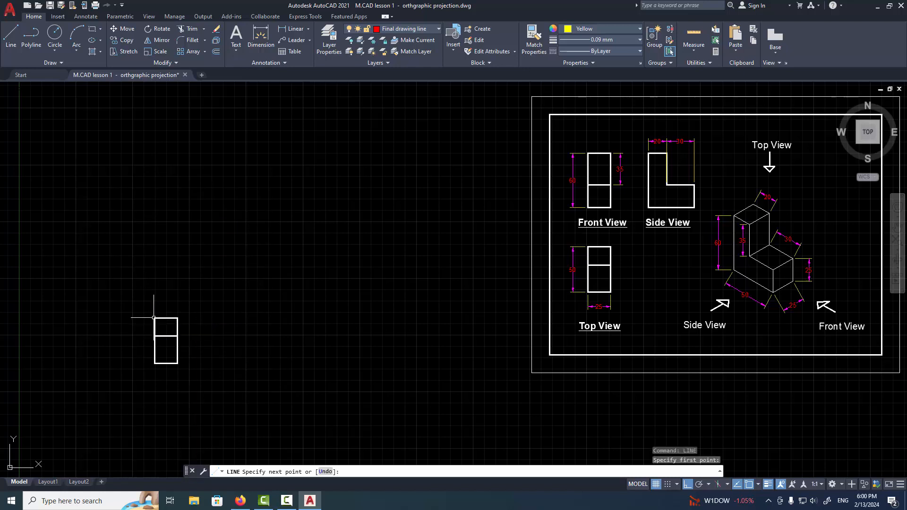
pyautogui.press('Escape')
# Draw a vertical construction line about 160 units long upward from the upper-left corner of the top view rectangle
pyautogui.scroll(4, 159, 337)
pyautogui.scroll(-2, 223, 385)
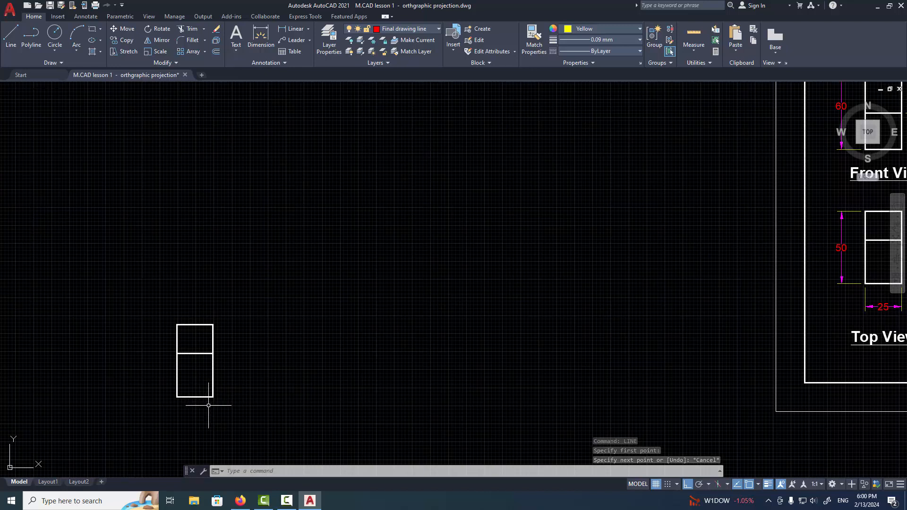
pyautogui.moveTo(405, 372); pyautogui.dragTo(308, 384, button='middle')
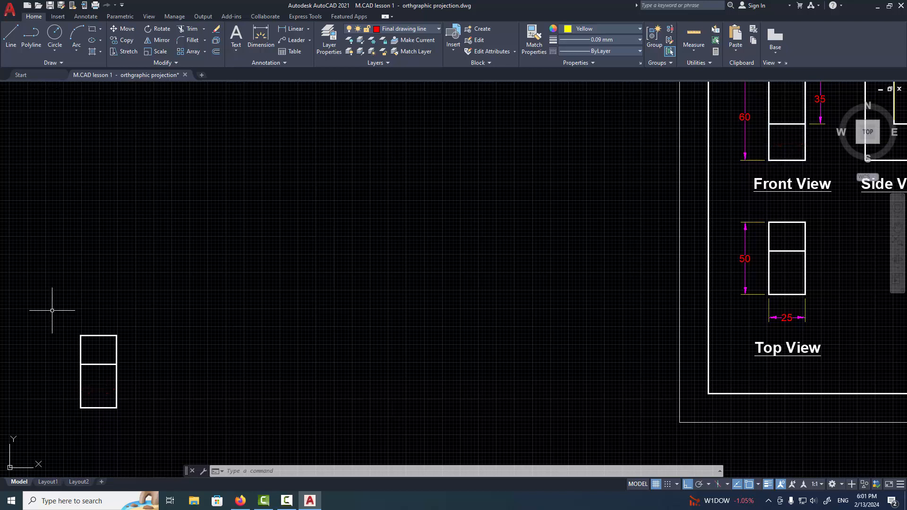
pyautogui.write('l')
pyautogui.press('Return')
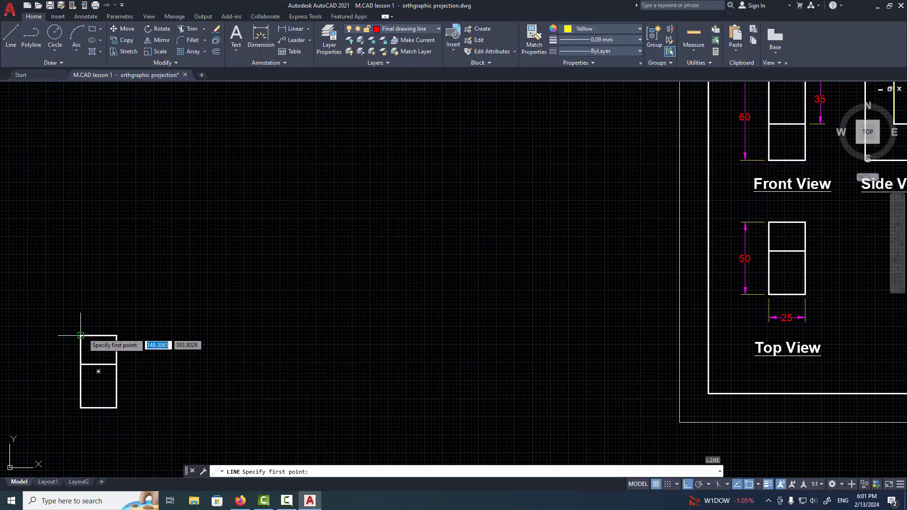
pyautogui.click(80, 336)
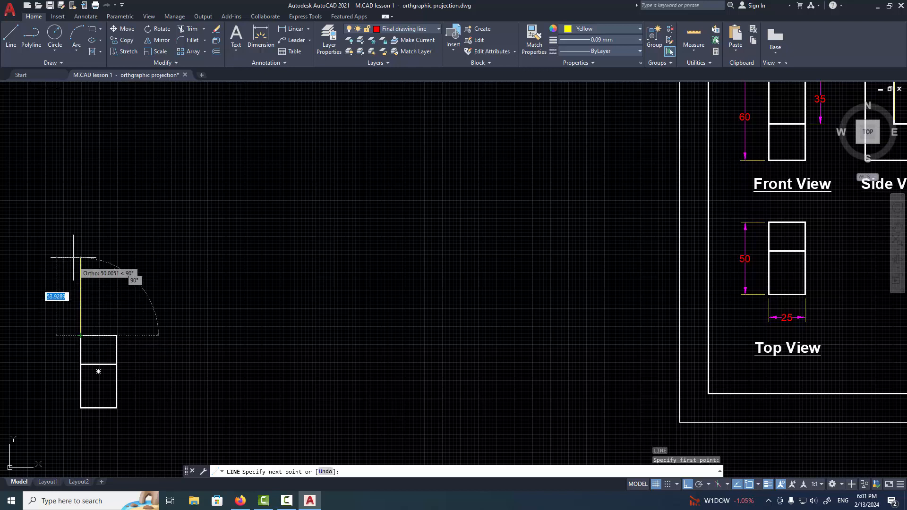
pyautogui.click(73, 104)
pyautogui.press('Return')
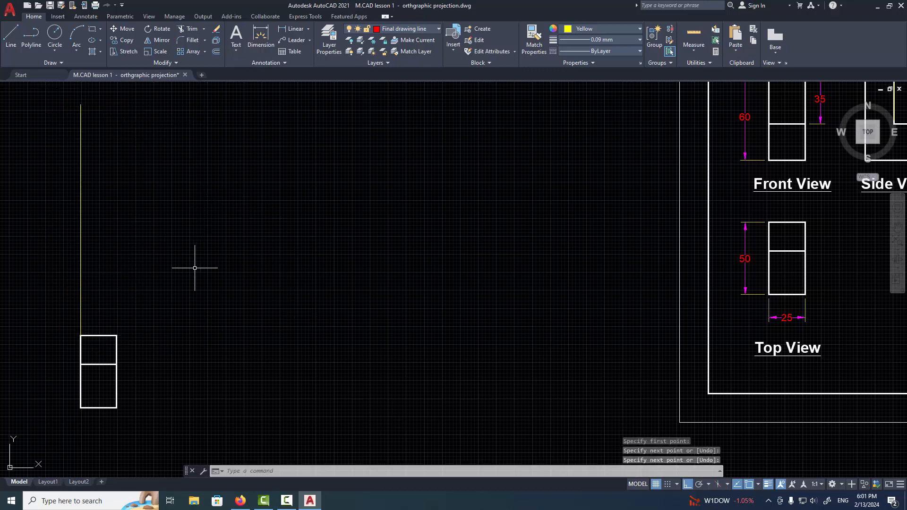
# Draw a second vertical construction line upward from the rectangle's upper-right corner, to about the same height as the first
pyautogui.press('Return')
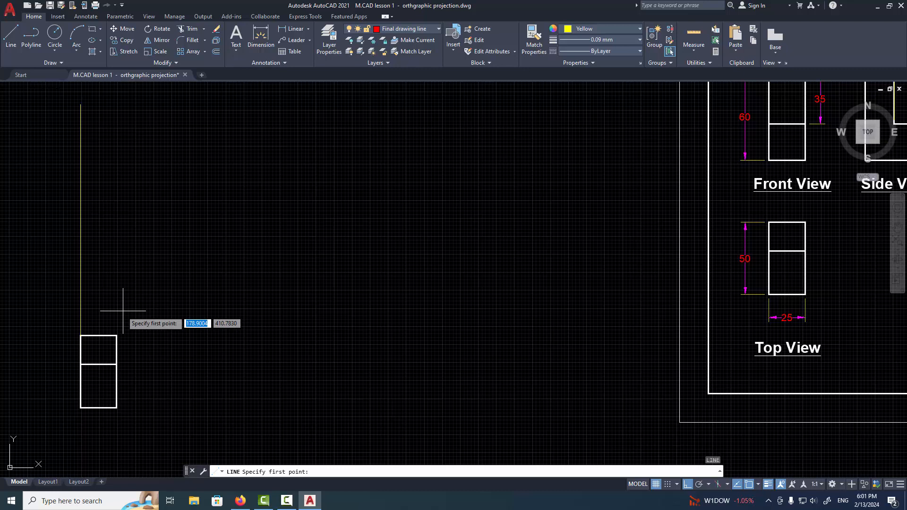
pyautogui.click(116, 336)
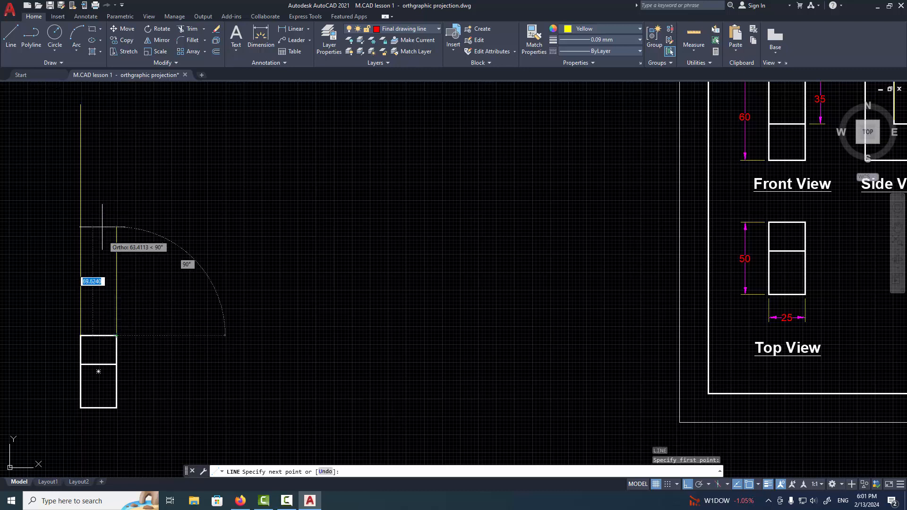
pyautogui.click(117, 105)
pyautogui.press('Return')
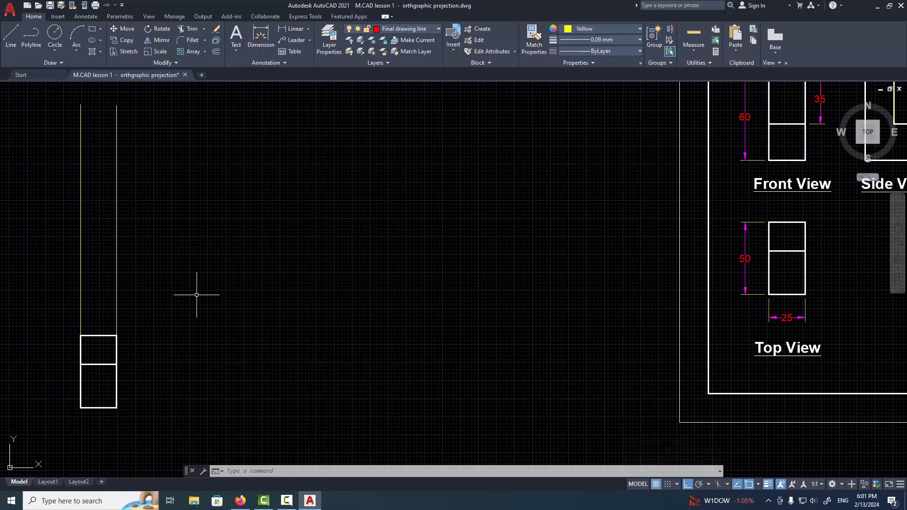
# Draw a long horizontal construction line above the rectangle, crossing both vertical lines and extending far to the right
pyautogui.press('Return')
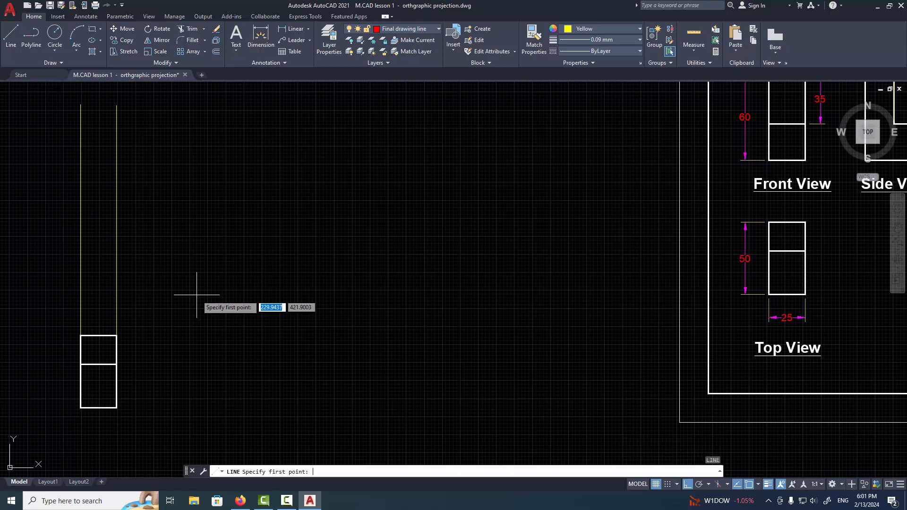
pyautogui.click(50, 275)
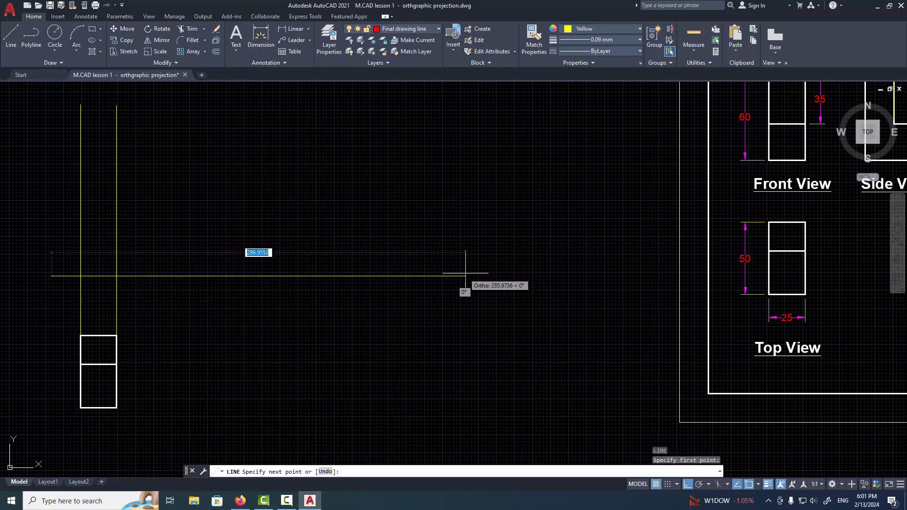
pyautogui.click(488, 276)
pyautogui.press('Return')
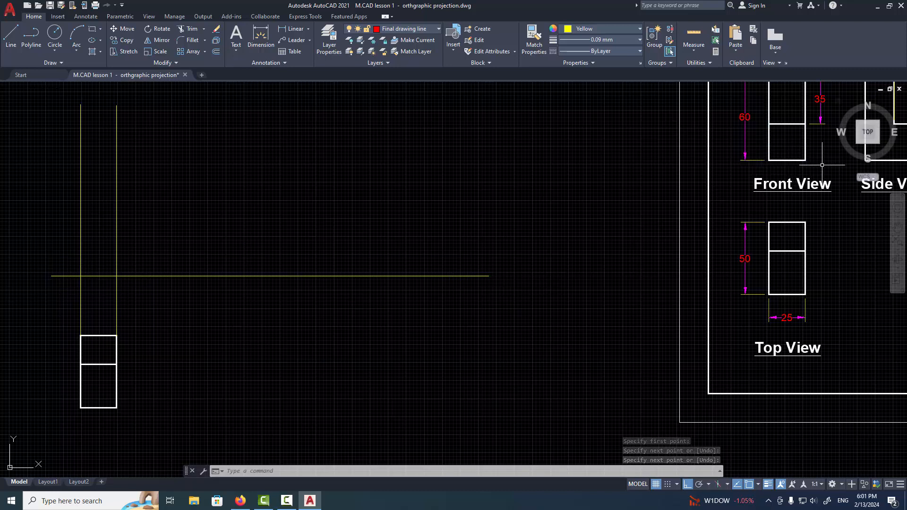
# Offset the horizontal construction line upward by 60
pyautogui.moveTo(822, 164); pyautogui.dragTo(781, 249, button='middle')
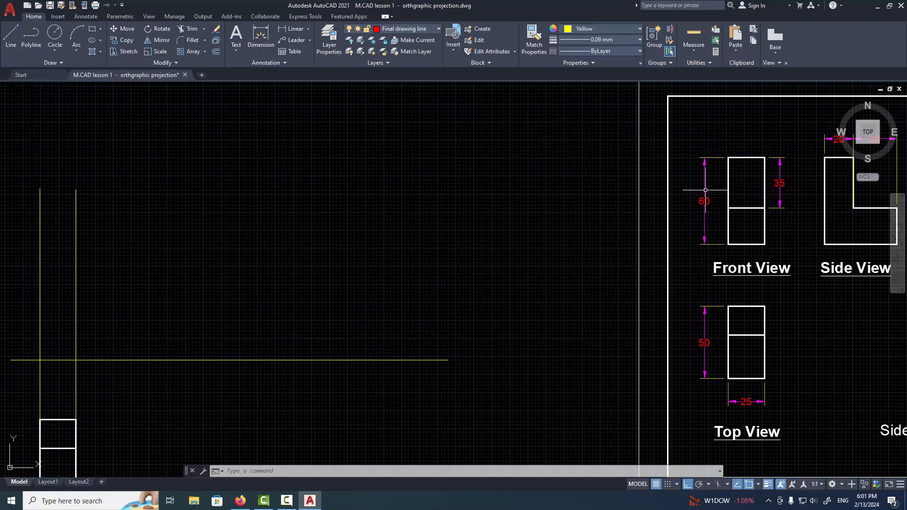
pyautogui.click(216, 53)
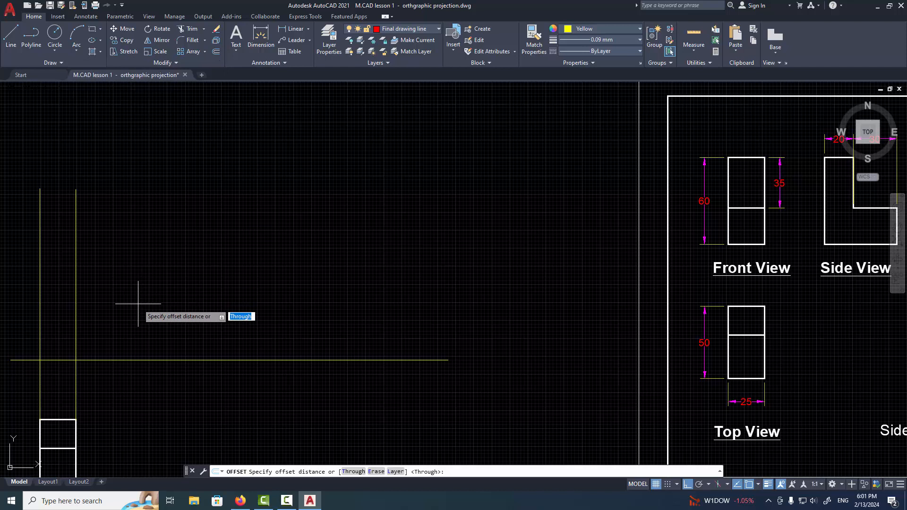
pyautogui.write('60')
pyautogui.press('Return')
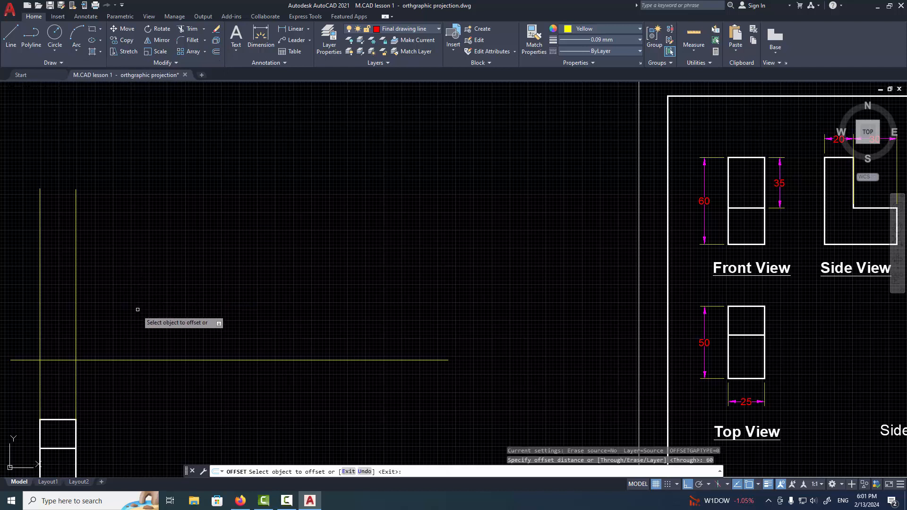
pyautogui.click(103, 360)
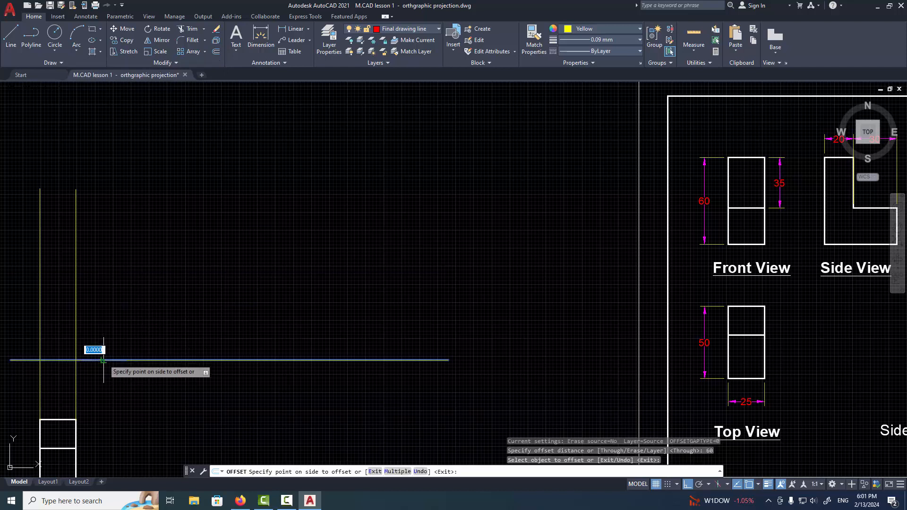
pyautogui.click(105, 300)
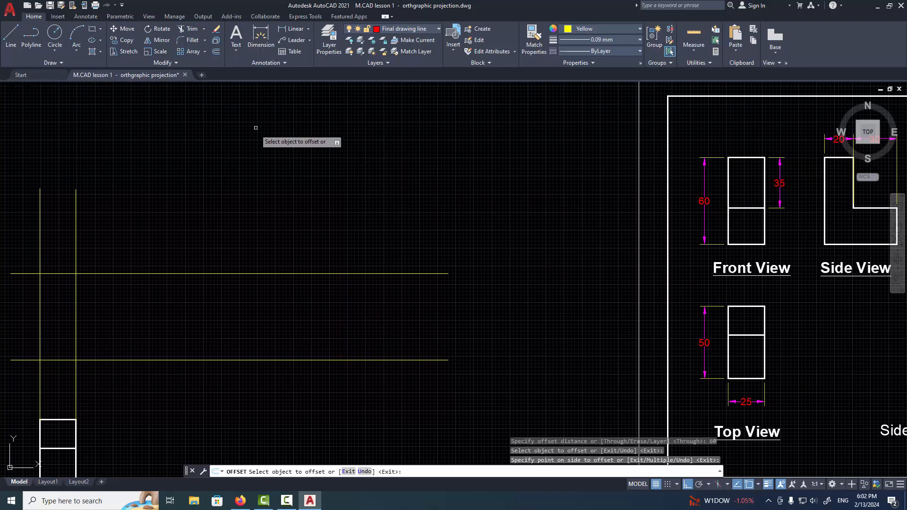
pyautogui.press('Return')
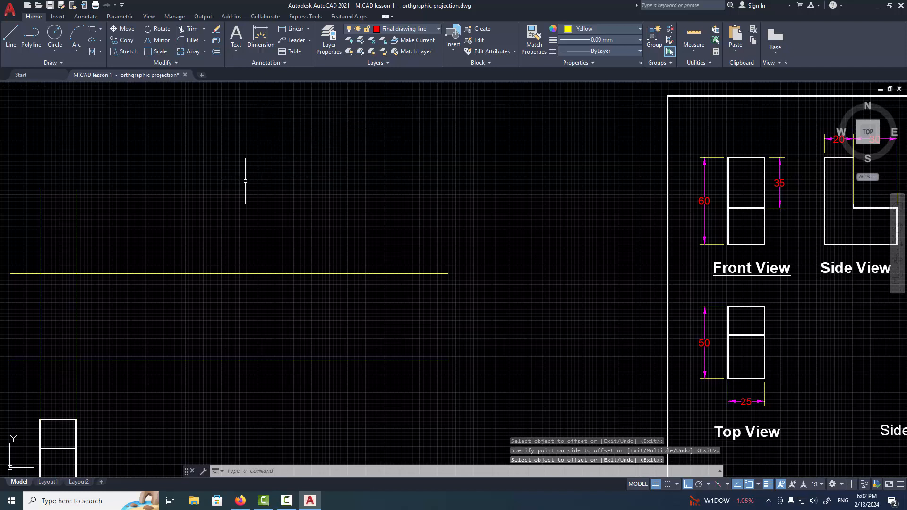
# Offset the upper horizontal construction line downward by 35
pyautogui.press('Return')
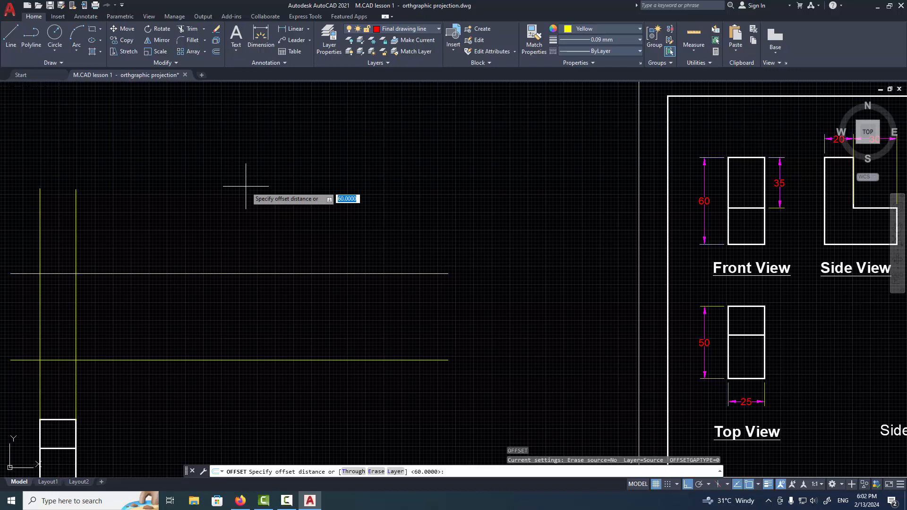
pyautogui.press('Return')
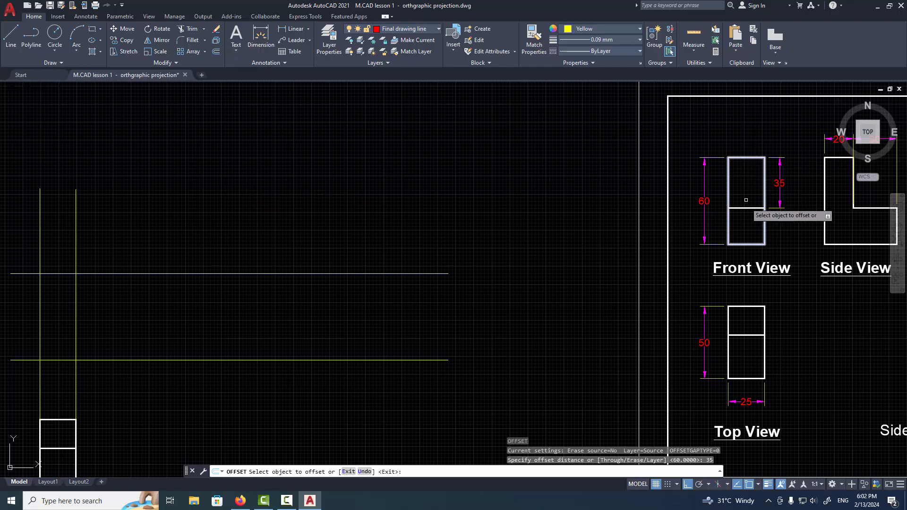
pyautogui.click(113, 273)
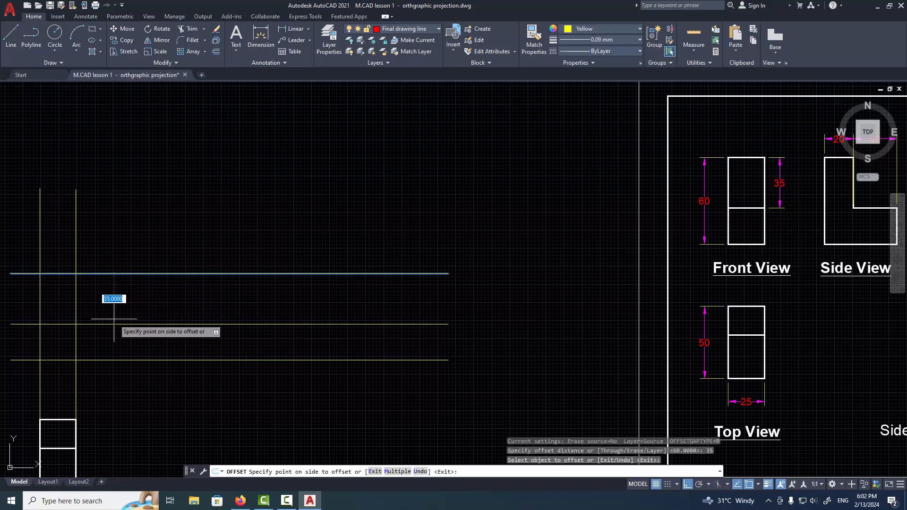
pyautogui.click(115, 302)
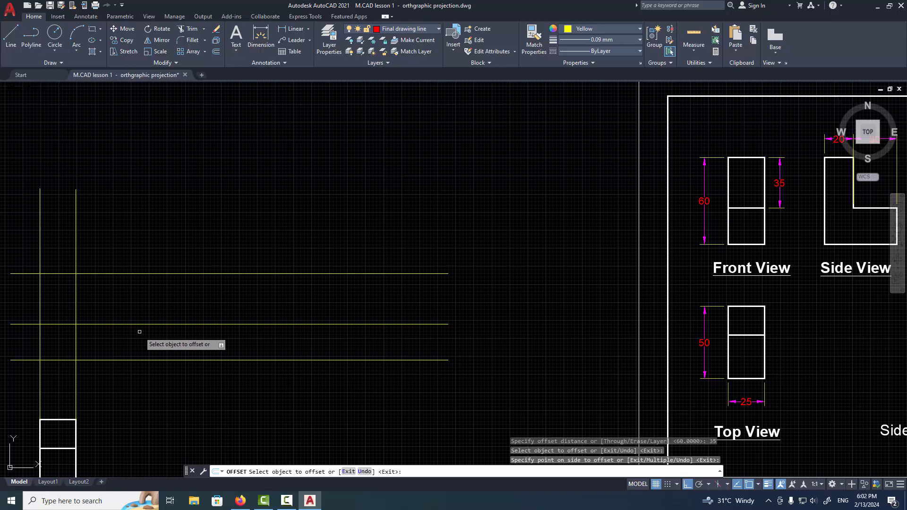
pyautogui.press('Escape')
# Start the Rectangle command and switch to layer 0 with colour ByLayer and lineweight 0.30 mm
pyautogui.moveTo(138, 329); pyautogui.dragTo(253, 317, button='middle')
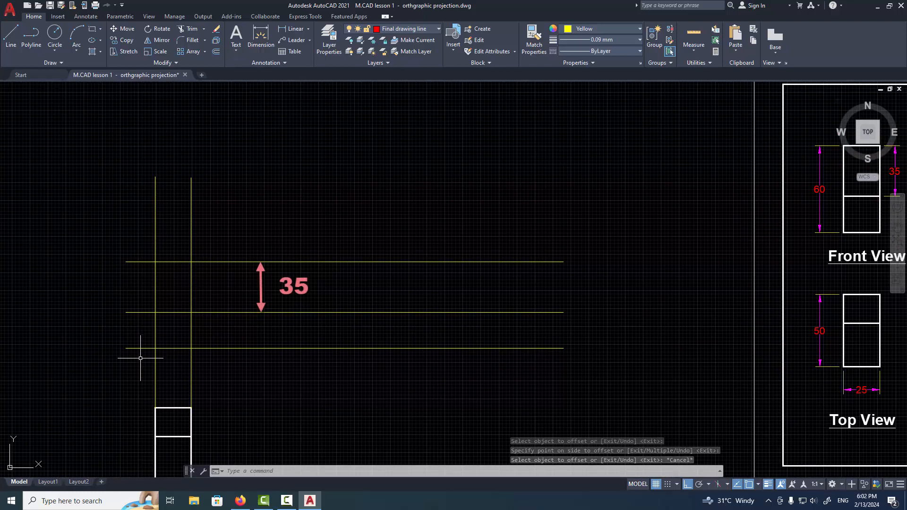
pyautogui.click(92, 29)
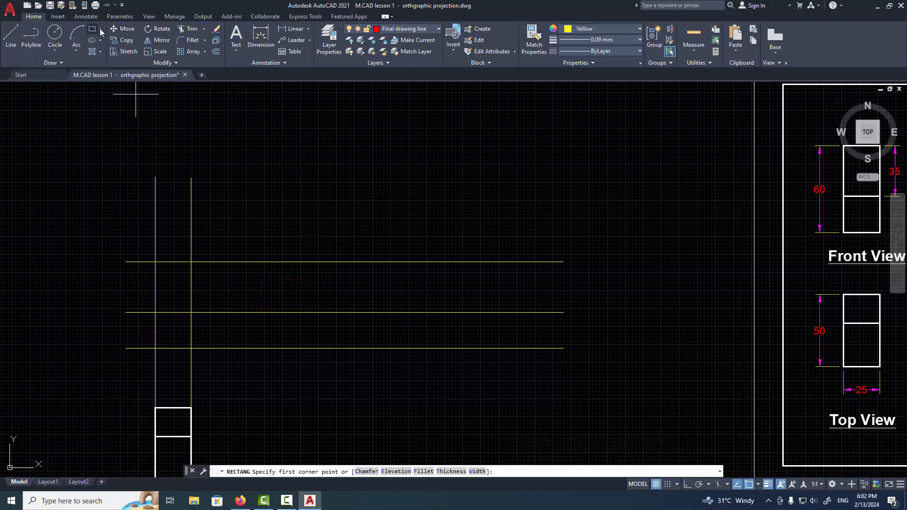
pyautogui.click(575, 29)
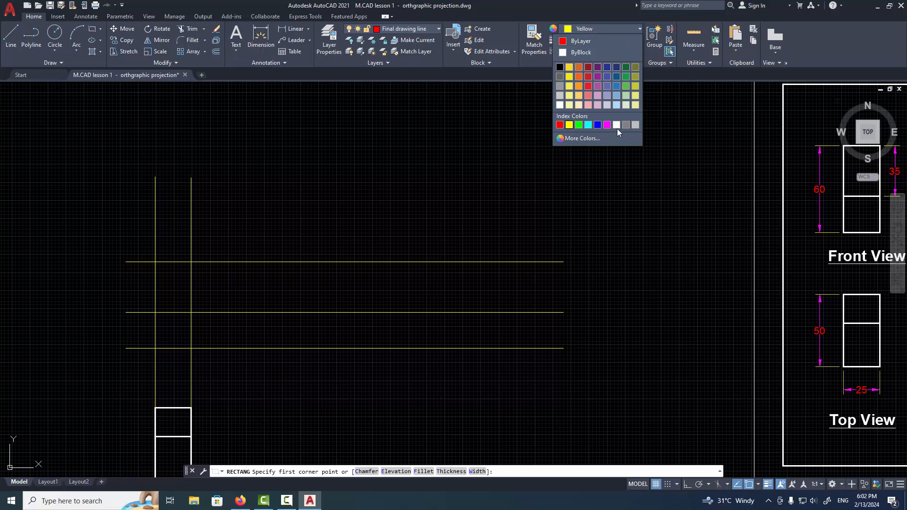
pyautogui.click(421, 29)
pyautogui.click(425, 31)
pyautogui.click(406, 39)
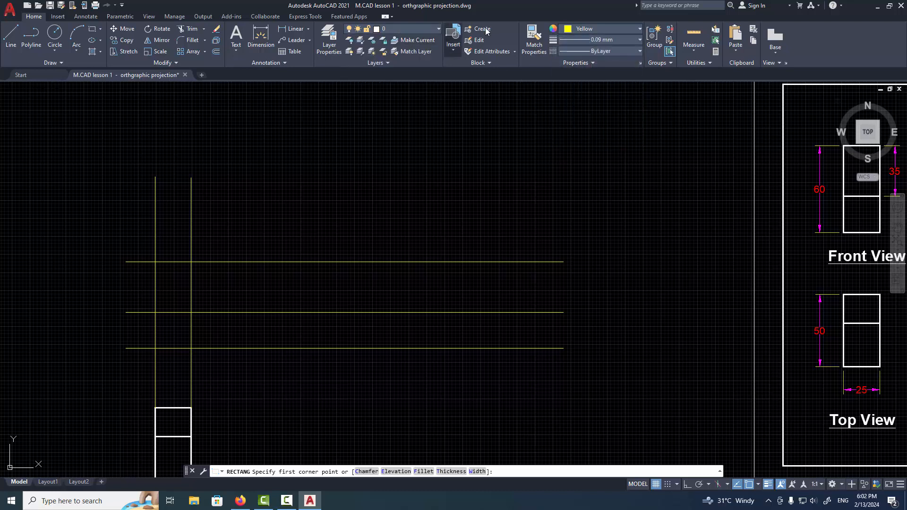
pyautogui.click(566, 32)
pyautogui.click(573, 44)
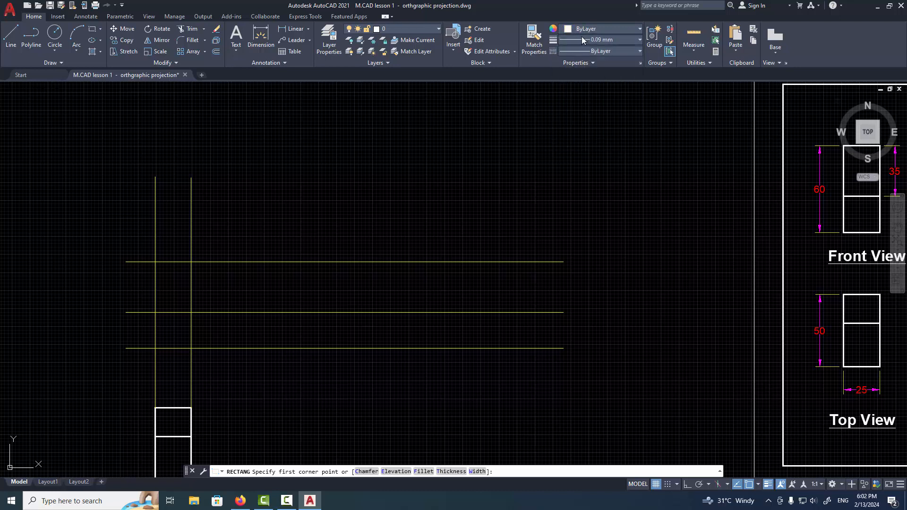
pyautogui.click(582, 38)
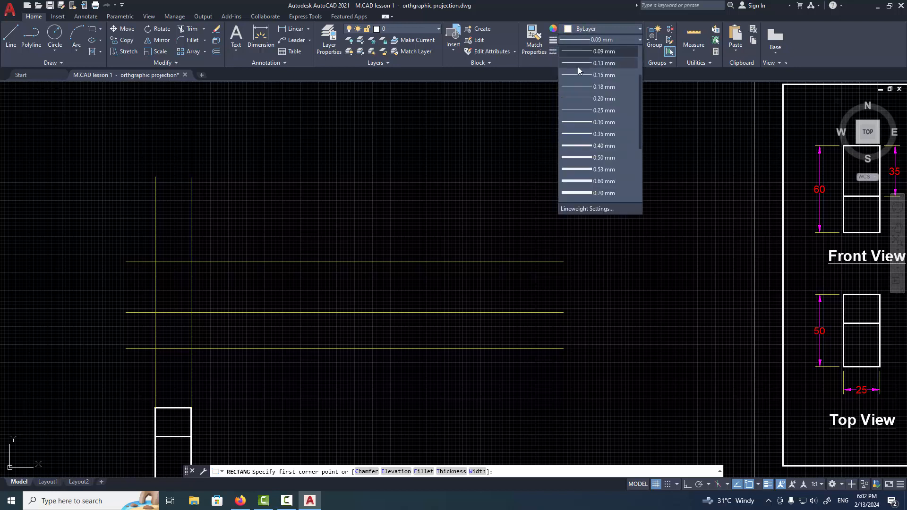
pyautogui.click(574, 122)
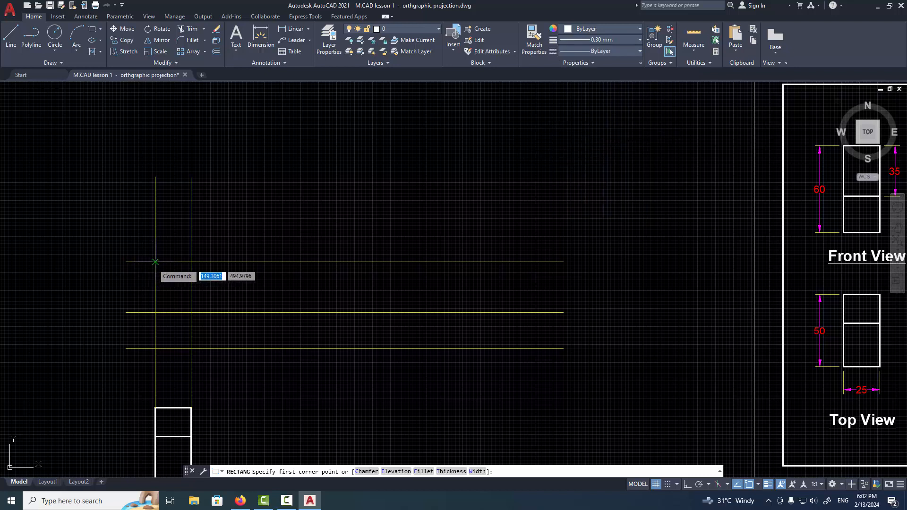
# Draw the 25 by 60 front-view rectangle on the construction-line intersections and add its horizontal dividing line along the middle construction line
pyautogui.click(155, 262)
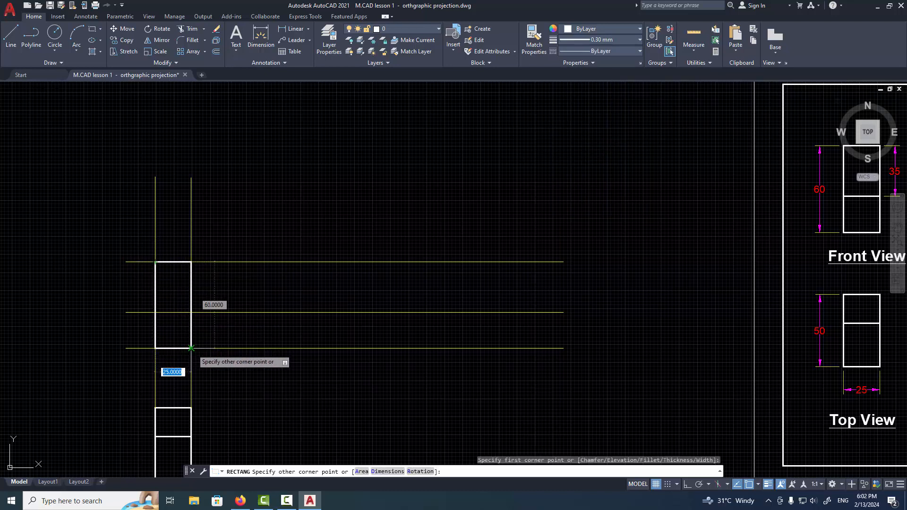
pyautogui.click(191, 348)
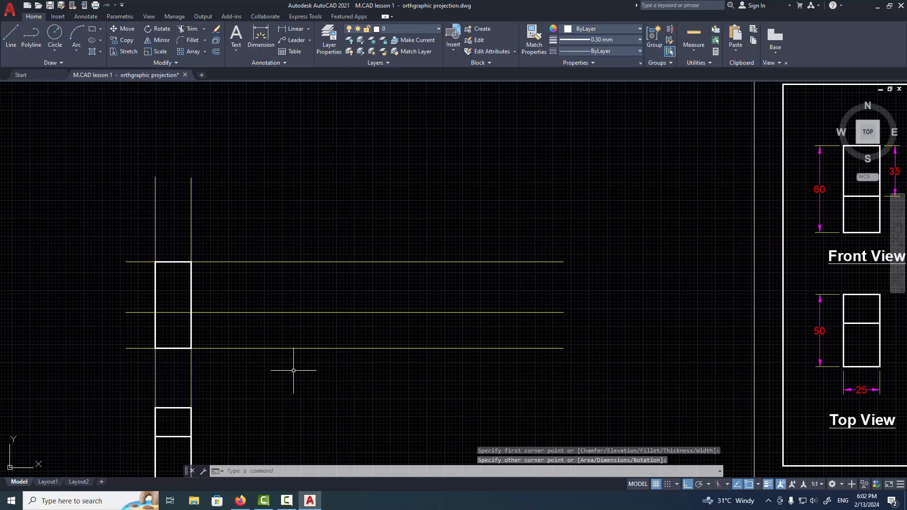
pyautogui.click(12, 40)
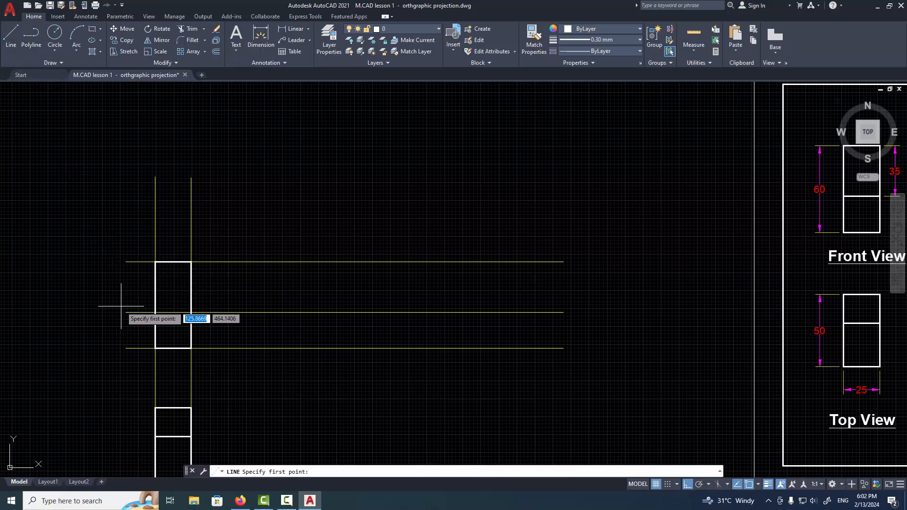
pyautogui.click(155, 312)
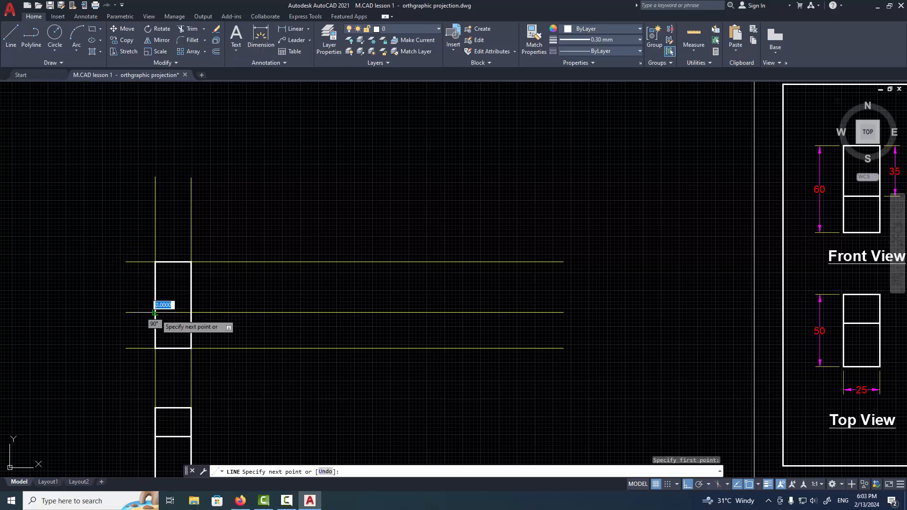
pyautogui.click(191, 312)
pyautogui.press('Return')
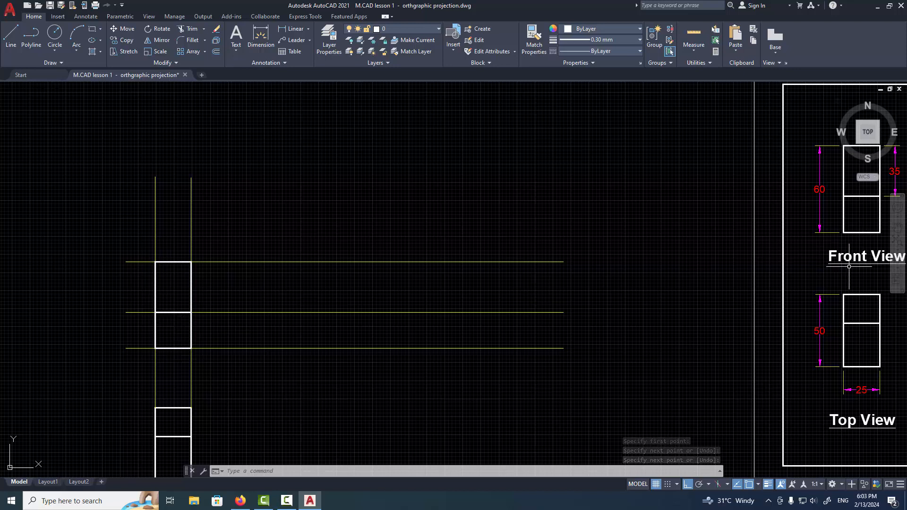
# Compare the drawn front and top views with the reference sheet's orthographic views and isometric block
pyautogui.moveTo(848, 267)
pyautogui.mouseDown(button='middle')
pyautogui.moveTo(718, 266)
pyautogui.moveTo(648, 249)
pyautogui.mouseUp(button='middle')
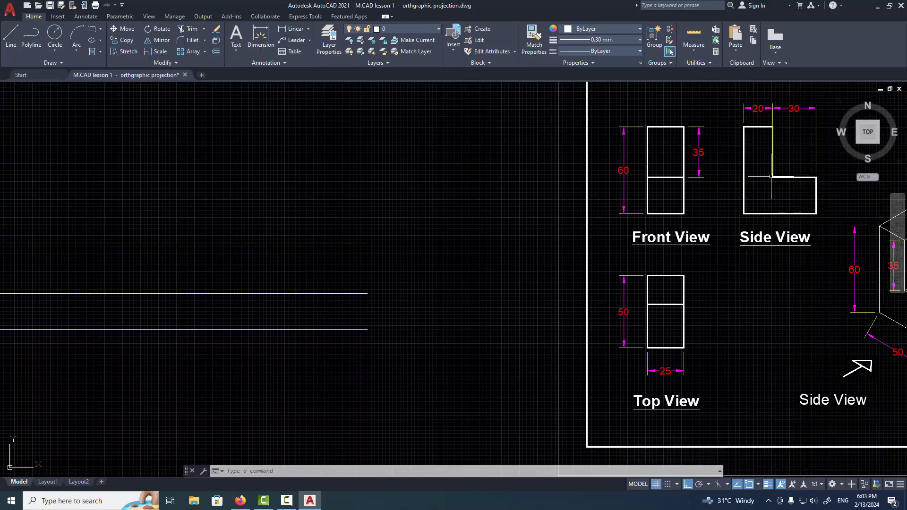
pyautogui.scroll(-4, 770, 176)
pyautogui.scroll(2, 600, 254)
pyautogui.moveTo(543, 275); pyautogui.dragTo(470, 321, button='middle')
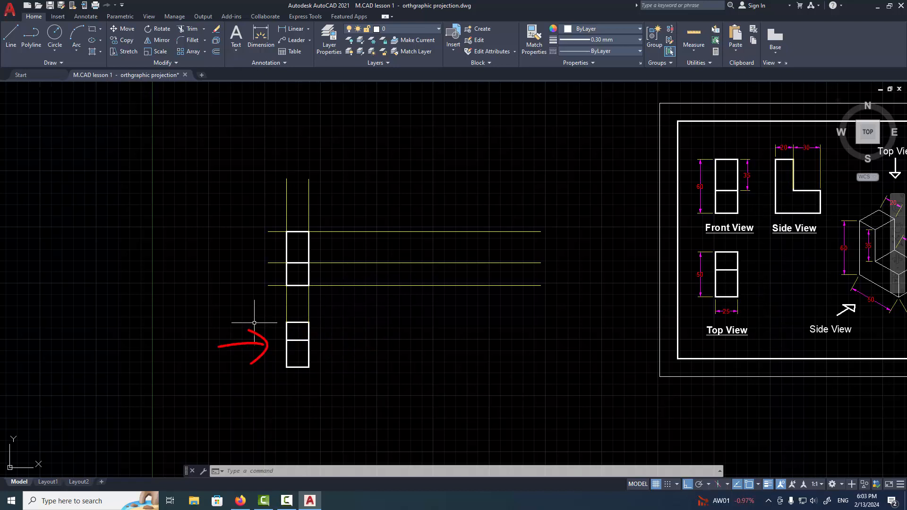
pyautogui.scroll(1, 277, 335)
pyautogui.moveTo(398, 357)
pyautogui.mouseDown(button='middle')
pyautogui.moveTo(320, 387)
pyautogui.moveTo(264, 391)
pyautogui.mouseUp(button='middle')
pyautogui.moveTo(640, 316)
pyautogui.mouseDown(button='middle')
pyautogui.moveTo(511, 367)
pyautogui.moveTo(232, 413)
pyautogui.mouseUp(button='middle')
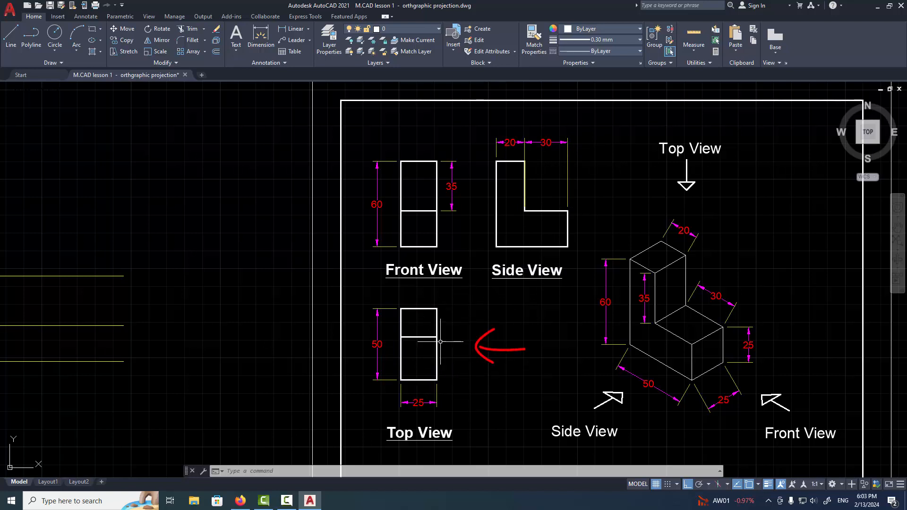
# Mirror the reference side view with its dimensions about a vertical line beside the front view, keeping the original
pyautogui.click(589, 129)
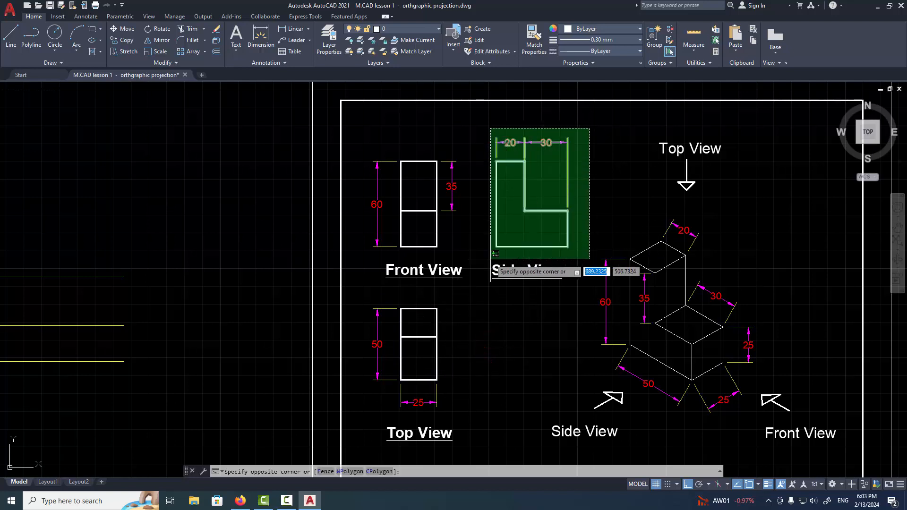
pyautogui.click(482, 254)
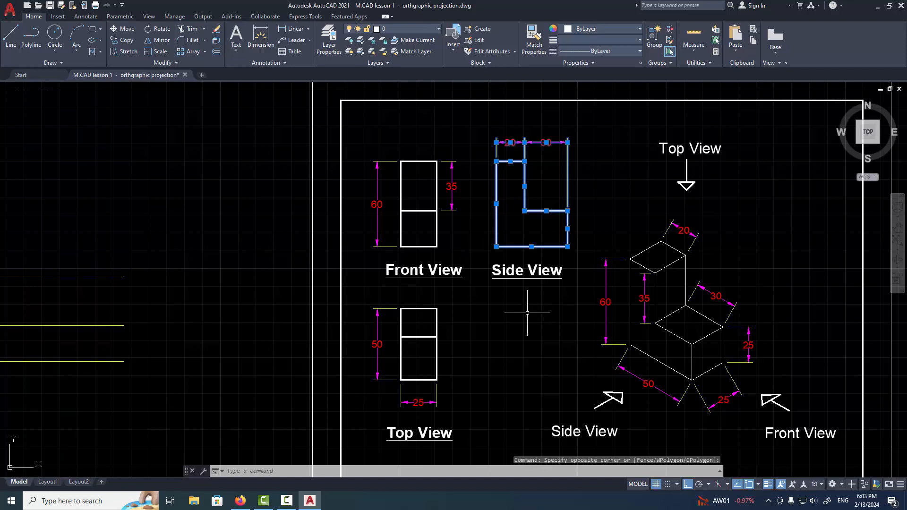
pyautogui.click(160, 41)
pyautogui.click(359, 134)
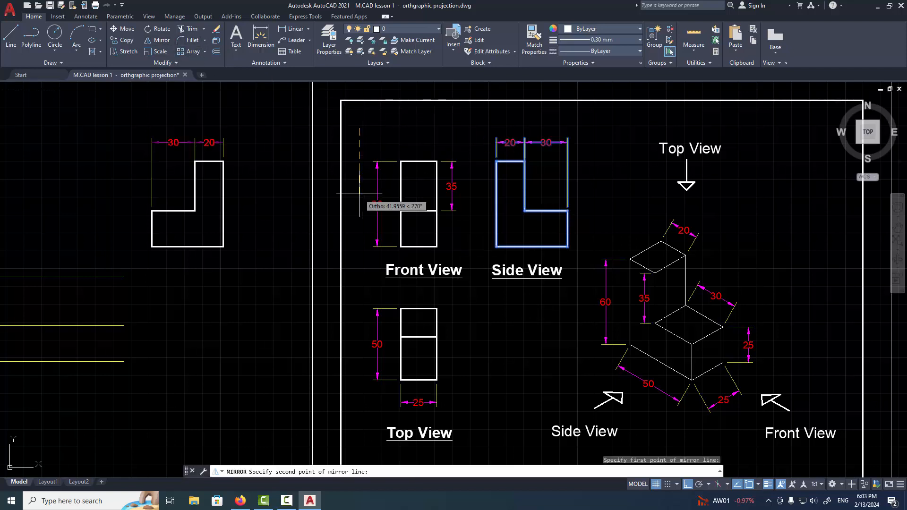
pyautogui.click(359, 250)
pyautogui.press('Return')
# Move the mirrored side view and its dimensions horizontally closer to the reference sheet's border
pyautogui.click(241, 119)
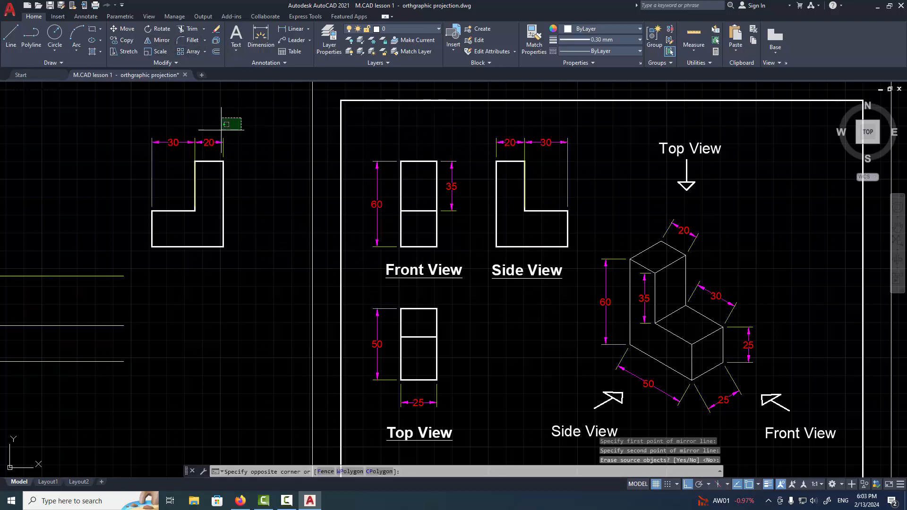
pyautogui.click(144, 286)
pyautogui.write('m')
pyautogui.press('Return')
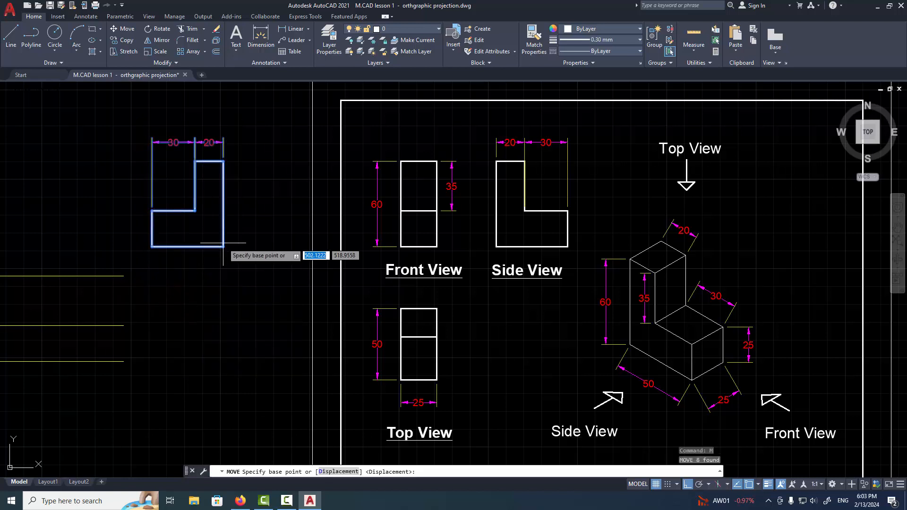
pyautogui.click(223, 247)
pyautogui.click(268, 247)
pyautogui.press('Escape')
pyautogui.press('Escape')
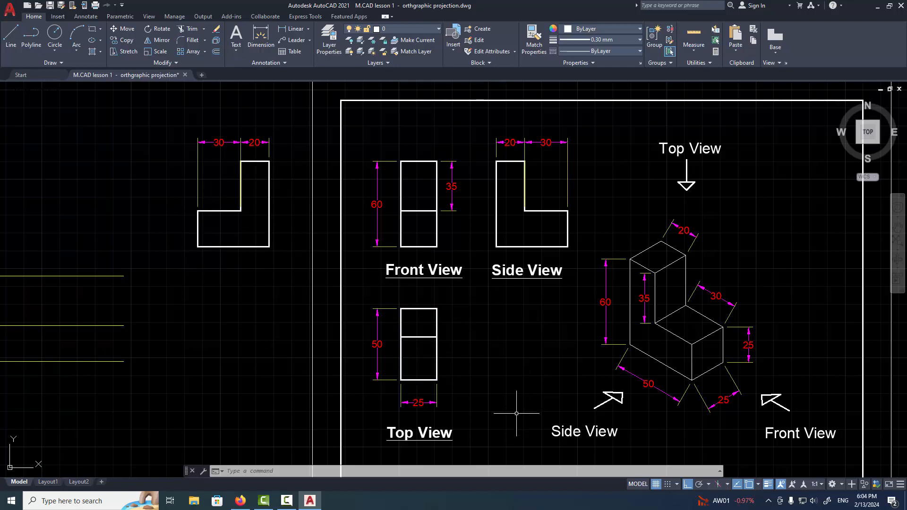
# Copy the "Side View" label of the reference side view horizontally to beneath the mirrored view
pyautogui.click(554, 268)
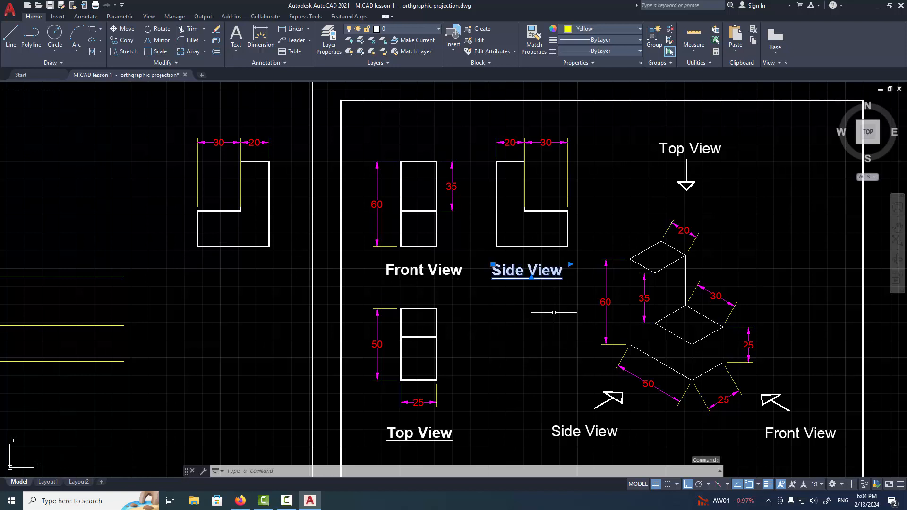
pyautogui.press('Return')
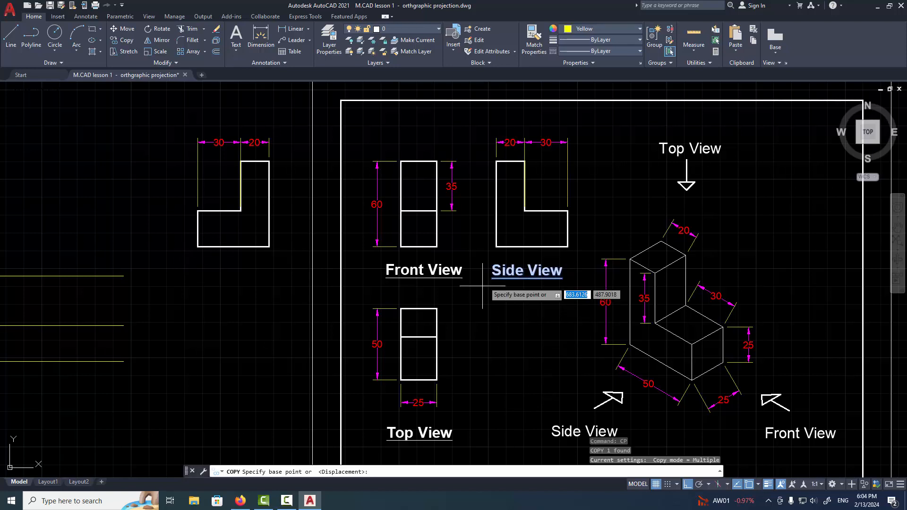
pyautogui.click(491, 277)
pyautogui.click(194, 277)
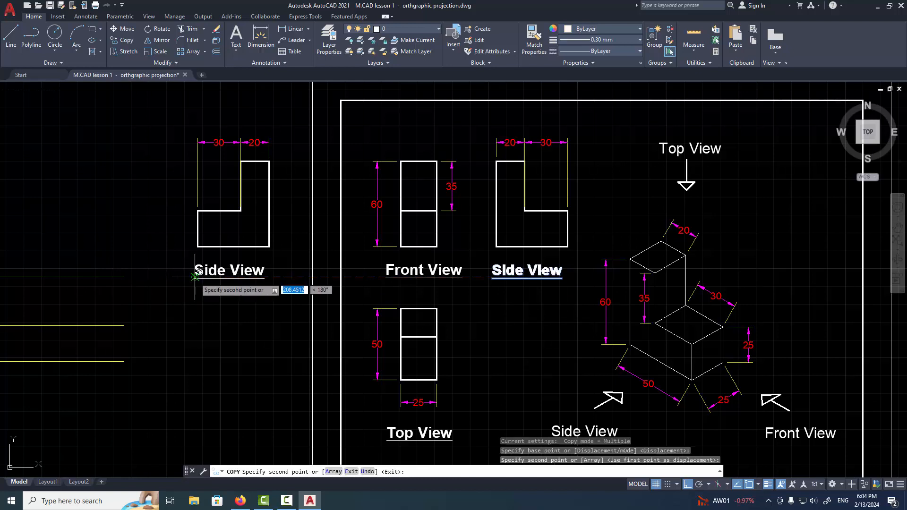
pyautogui.press('Escape')
pyautogui.press('Escape')
# Change the label beneath the mirrored view to "East Side View"
pyautogui.click(195, 270)
pyautogui.doubleClick(229, 271)
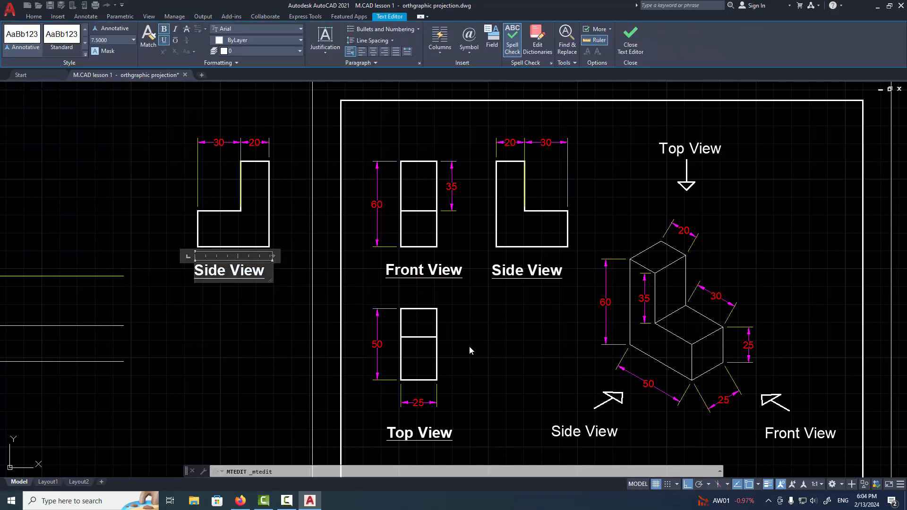
pyautogui.write('Eas')
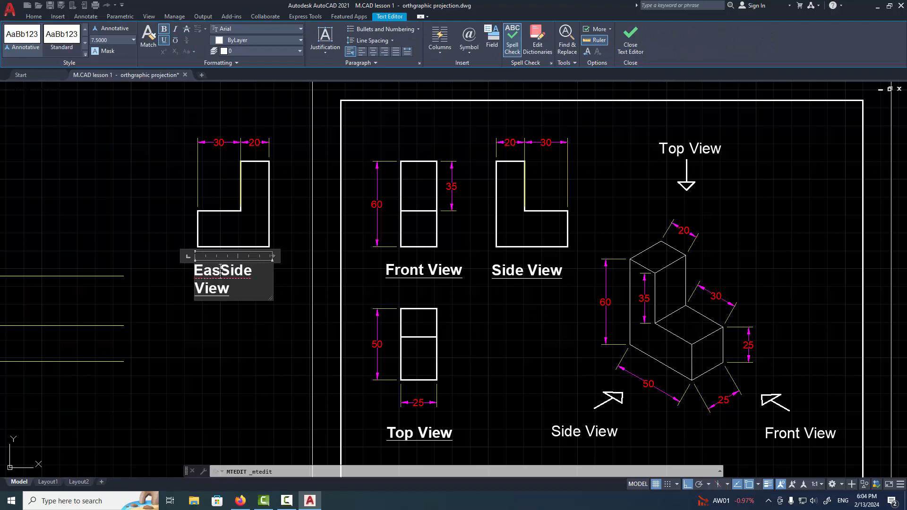
pyautogui.write('t')
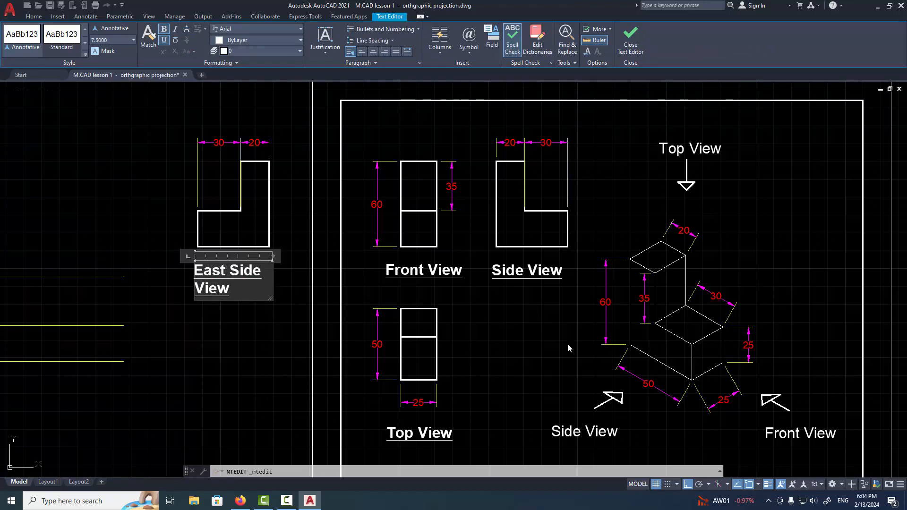
pyautogui.click(568, 348)
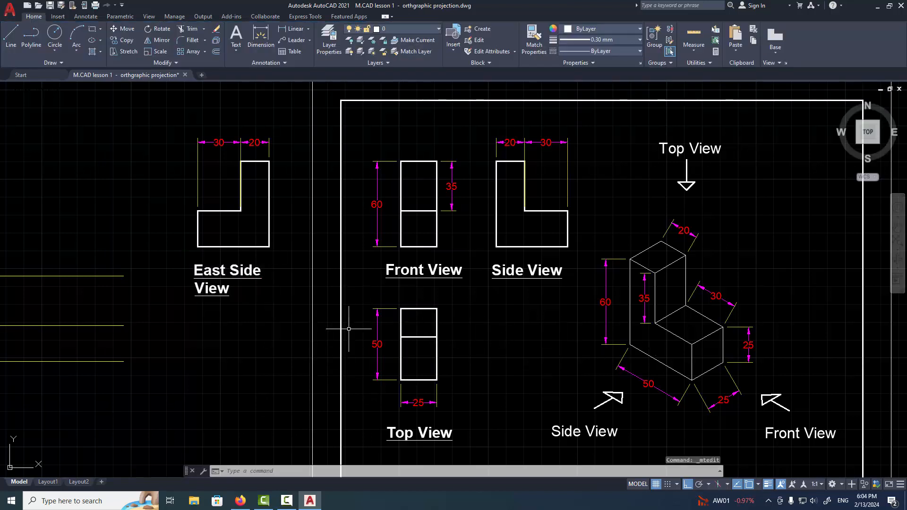
# Change the label beneath the original reference side view to "west Side View"
pyautogui.doubleClick(498, 274)
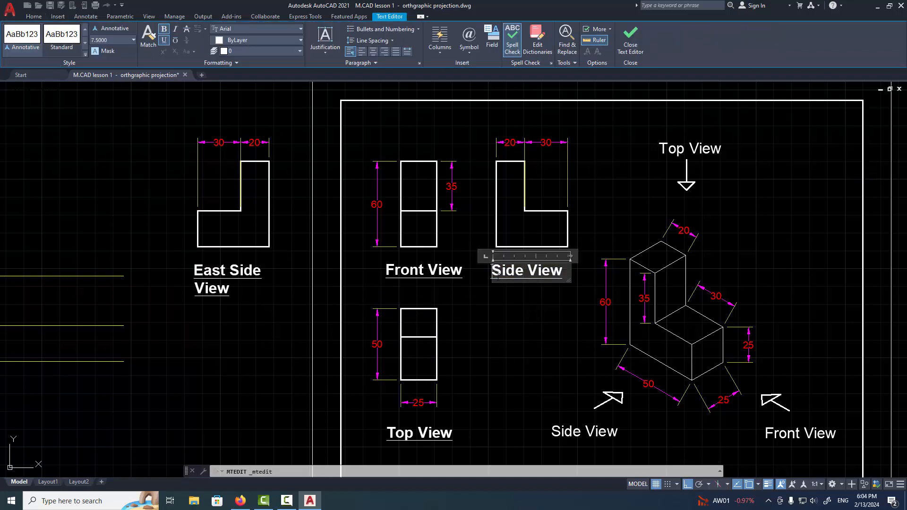
pyautogui.write('west Side')
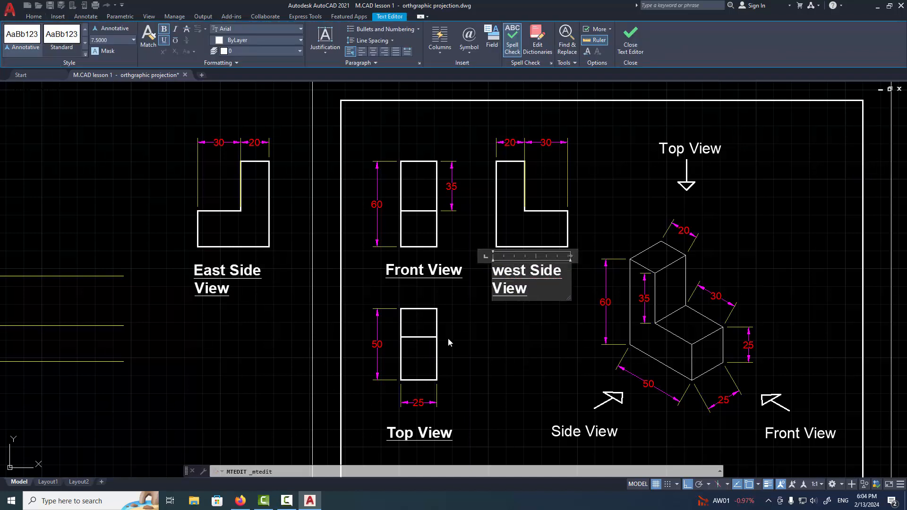
pyautogui.click(504, 400)
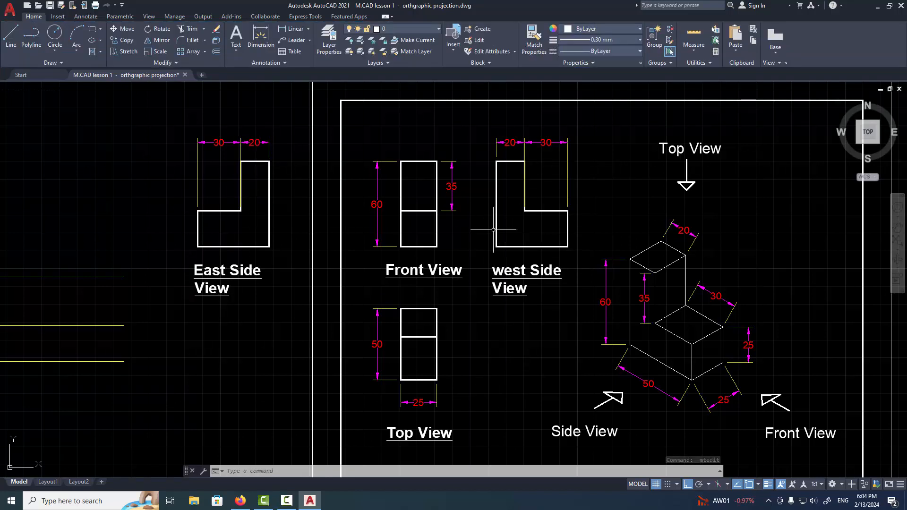
# Delete the mirrored side view together with its dimensions and "East Side View" label
pyautogui.click(299, 118)
pyautogui.click(162, 348)
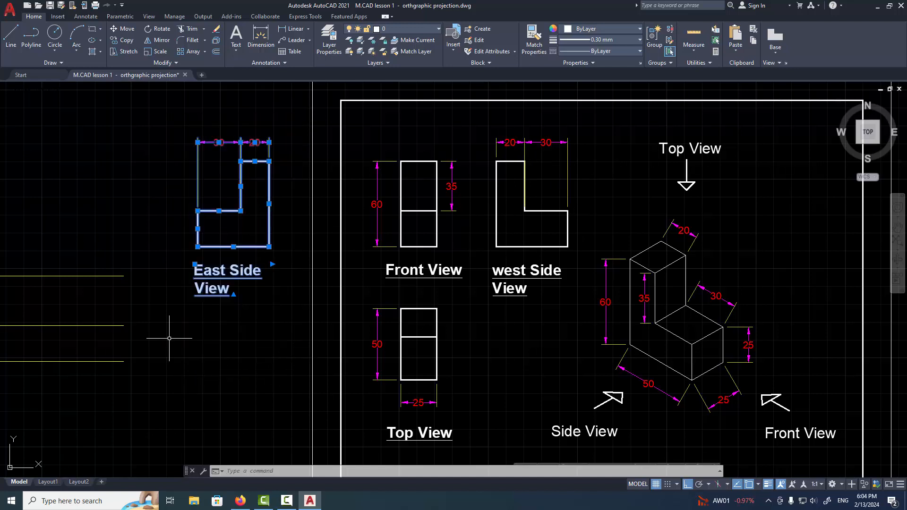
pyautogui.press('Delete')
# Remove the word "west" from the reference side view's label so it reads "Side View"
pyautogui.doubleClick(517, 269)
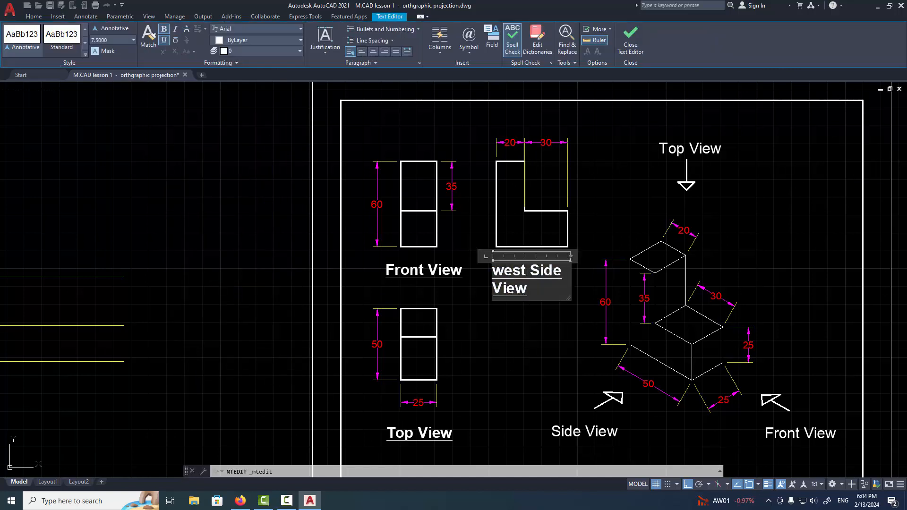
pyautogui.moveTo(522, 272); pyautogui.dragTo(492, 272)
pyautogui.press('Delete')
pyautogui.click(534, 354)
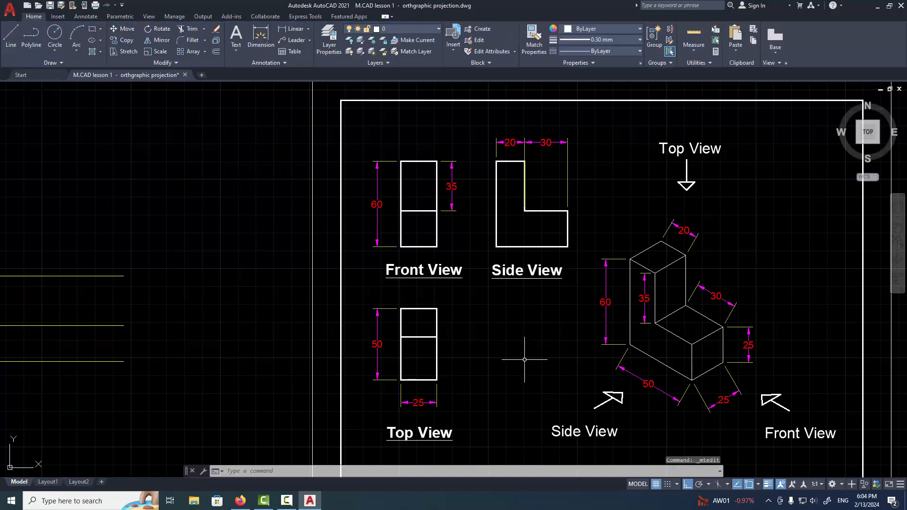
# Start the Line command with the colour set to Yellow and the lineweight to 0.09 mm
pyautogui.scroll(-2, 527, 348)
pyautogui.moveTo(502, 338)
pyautogui.mouseDown(button='middle')
pyautogui.moveTo(577, 298)
pyautogui.moveTo(611, 294)
pyautogui.mouseUp(button='middle')
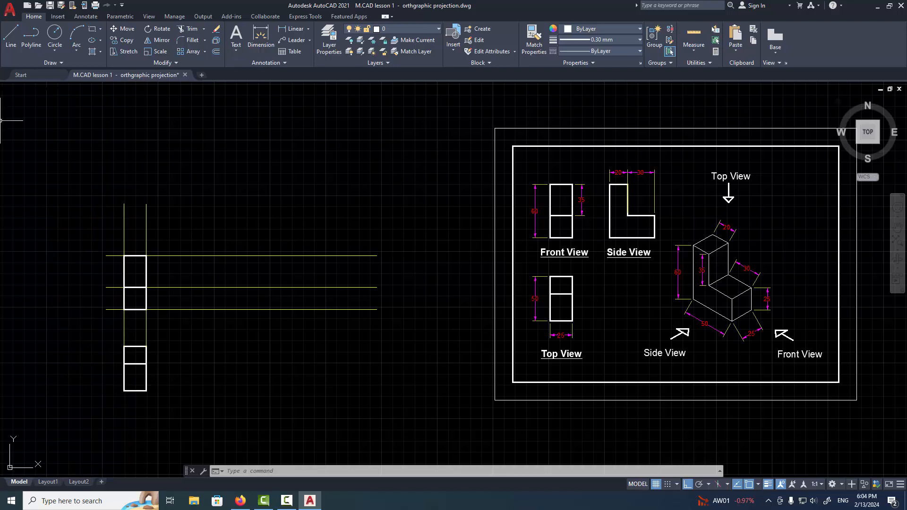
pyautogui.click(10, 36)
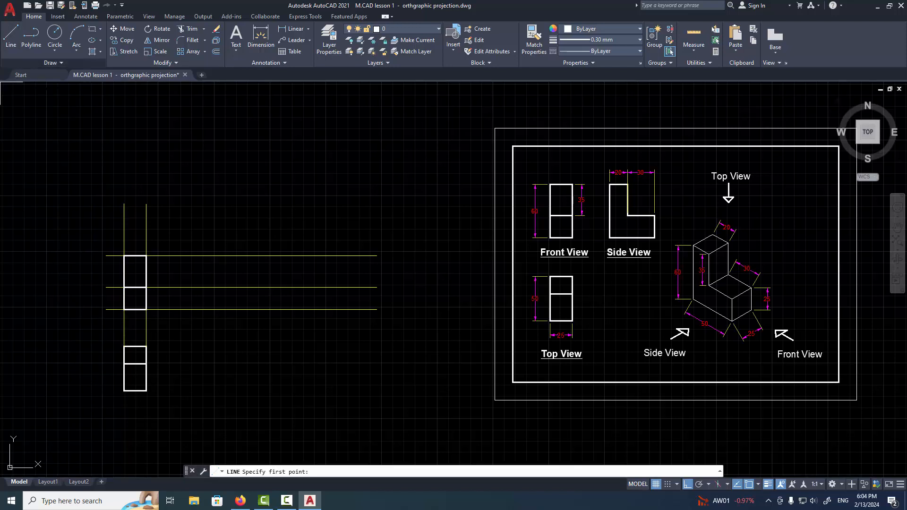
pyautogui.click(594, 29)
pyautogui.click(569, 124)
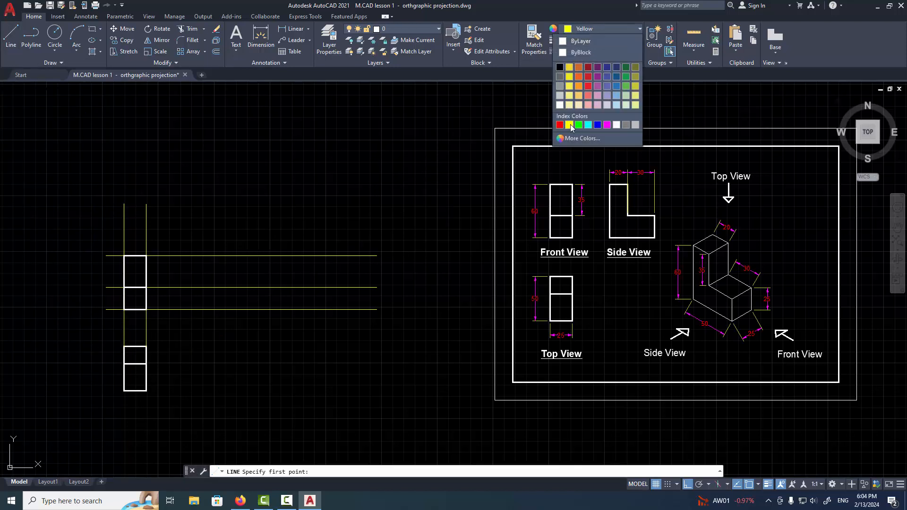
pyautogui.click(579, 41)
pyautogui.scroll(3, 588, 76)
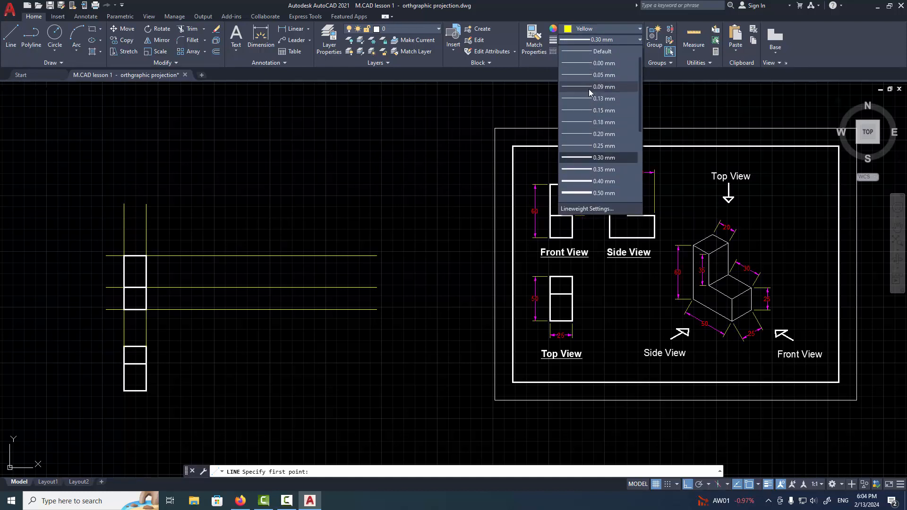
pyautogui.click(585, 88)
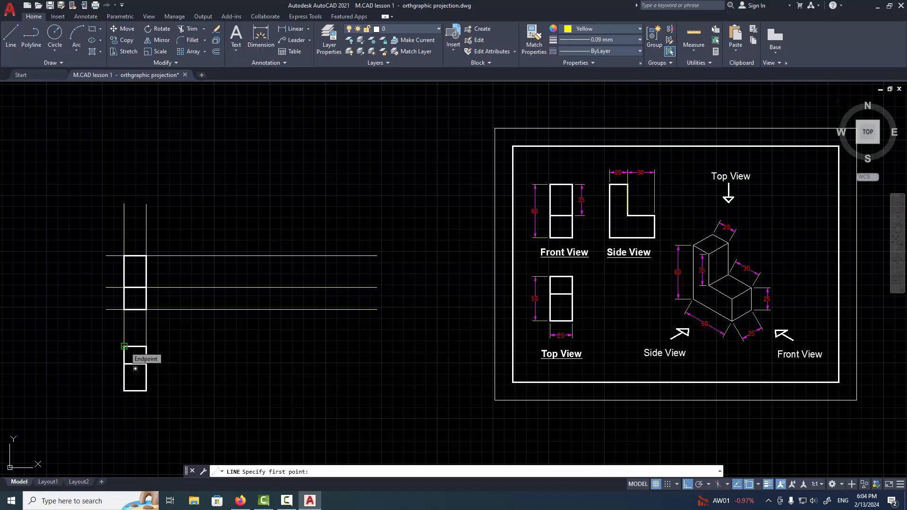
# Draw two long horizontal construction lines extending right from the upper and lower edges of the drawn top view
pyautogui.click(373, 355)
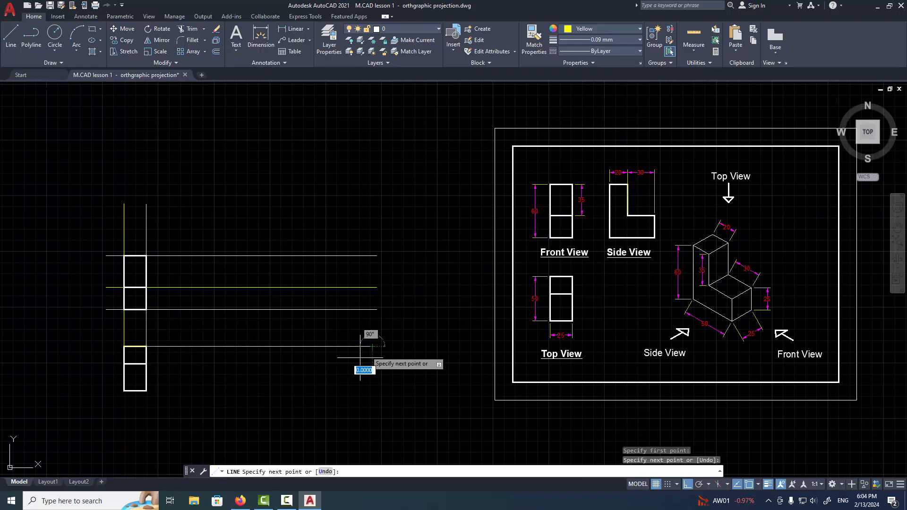
pyautogui.click(118, 418)
pyautogui.press('Return')
pyautogui.press('Return')
pyautogui.click(124, 391)
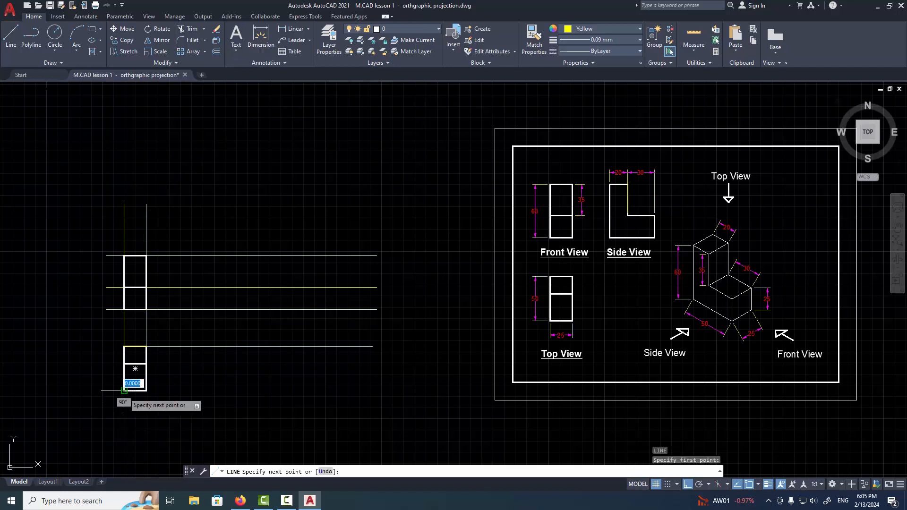
pyautogui.click(373, 397)
pyautogui.press('Return')
pyautogui.press('Return')
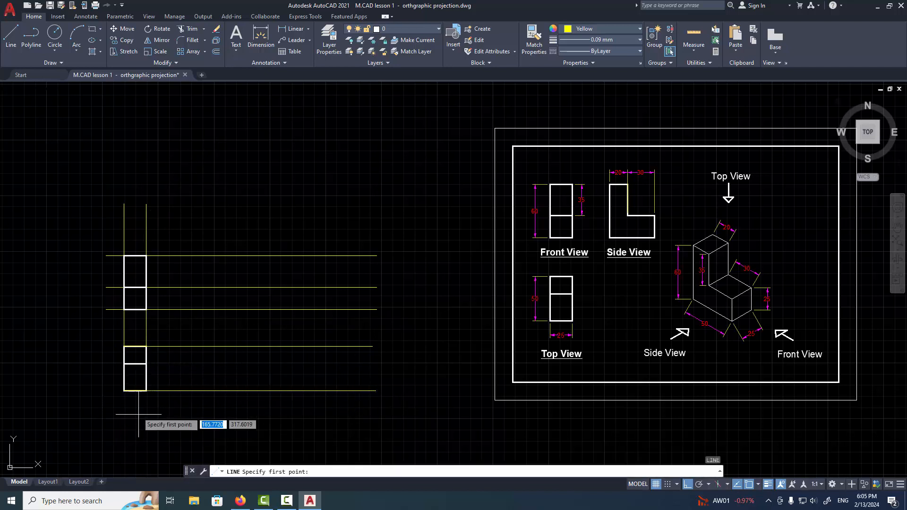
# Draw a horizontal construction line extending right from the middle edge of the drawn top view
pyautogui.click(123, 364)
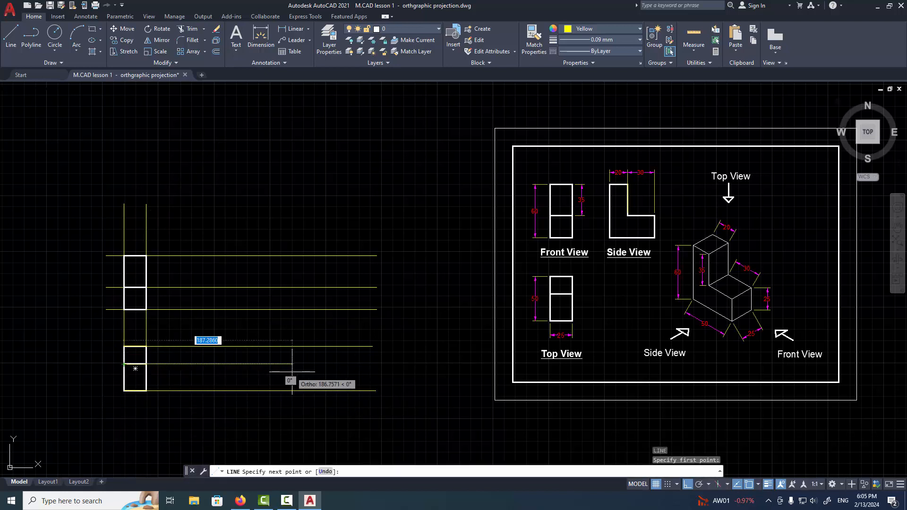
pyautogui.click(342, 364)
pyautogui.press('Return')
# Draw a vertical construction line to the right of the drawn views, crossing all the horizontal construction lines
pyautogui.scroll(2, 229, 415)
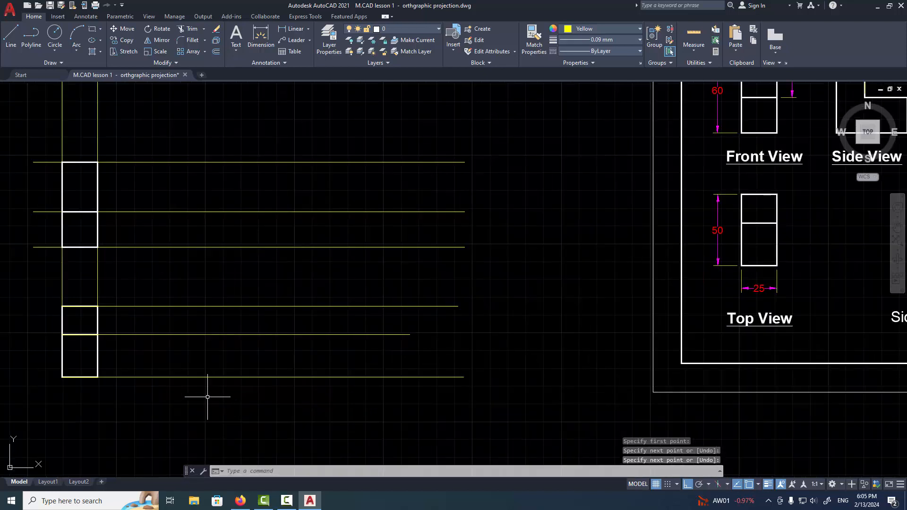
pyautogui.press('Return')
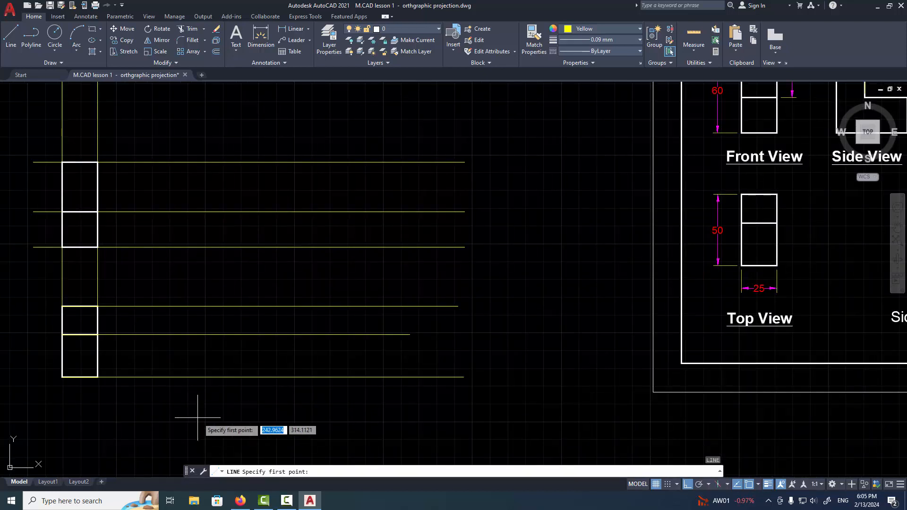
pyautogui.click(198, 418)
pyautogui.click(215, 106)
pyautogui.press('Return')
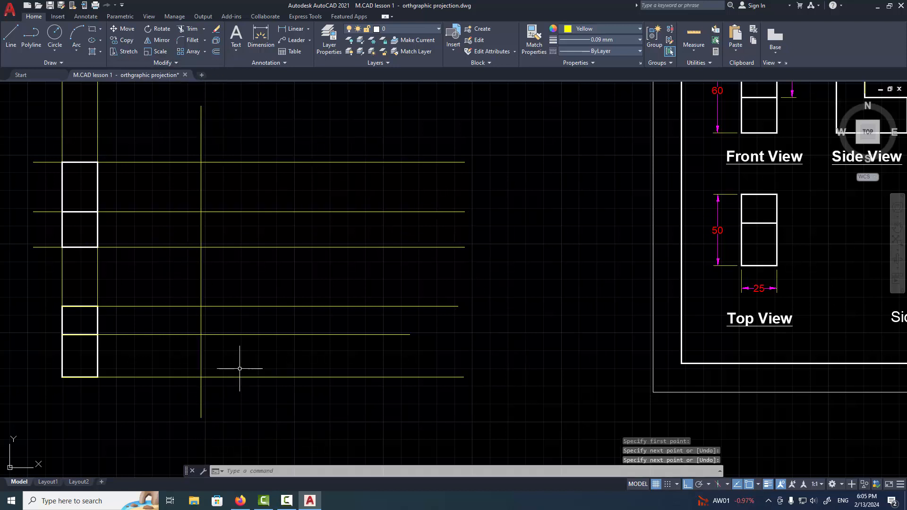
# Offset the vertical construction line 60 to the right
pyautogui.scroll(2, 271, 367)
pyautogui.moveTo(271, 367)
pyautogui.mouseDown(button='middle')
pyautogui.moveTo(299, 397)
pyautogui.moveTo(349, 386)
pyautogui.mouseUp(button='middle')
pyautogui.scroll(-2, 348, 379)
pyautogui.scroll(-2, 363, 371)
pyautogui.moveTo(447, 324); pyautogui.dragTo(438, 358, button='middle')
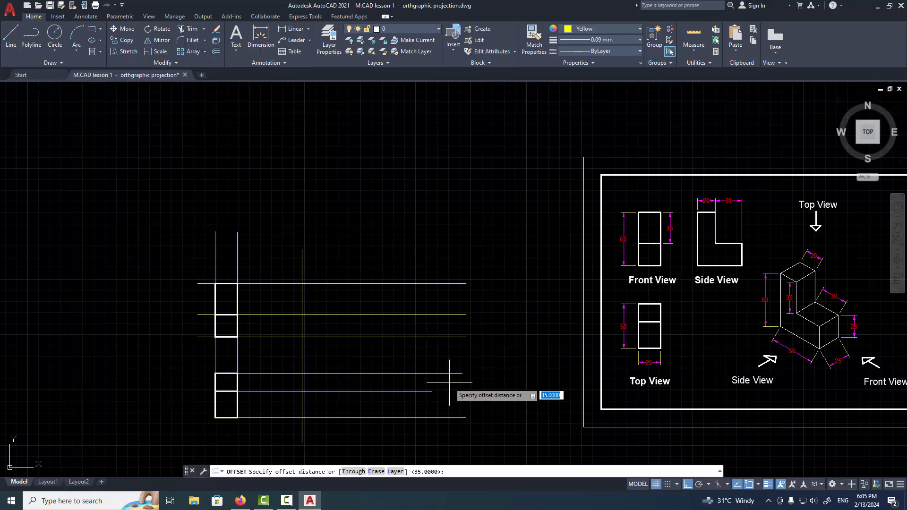
pyautogui.press('Return')
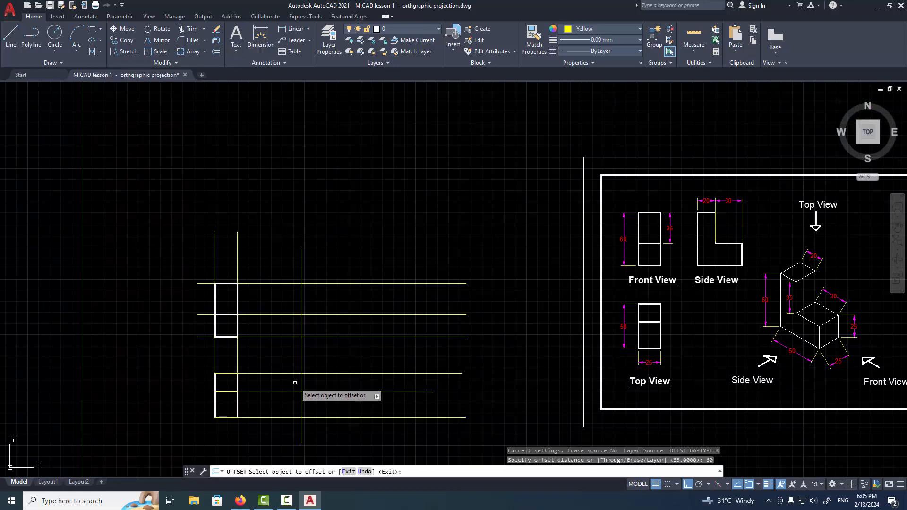
pyautogui.click(302, 382)
pyautogui.click(364, 399)
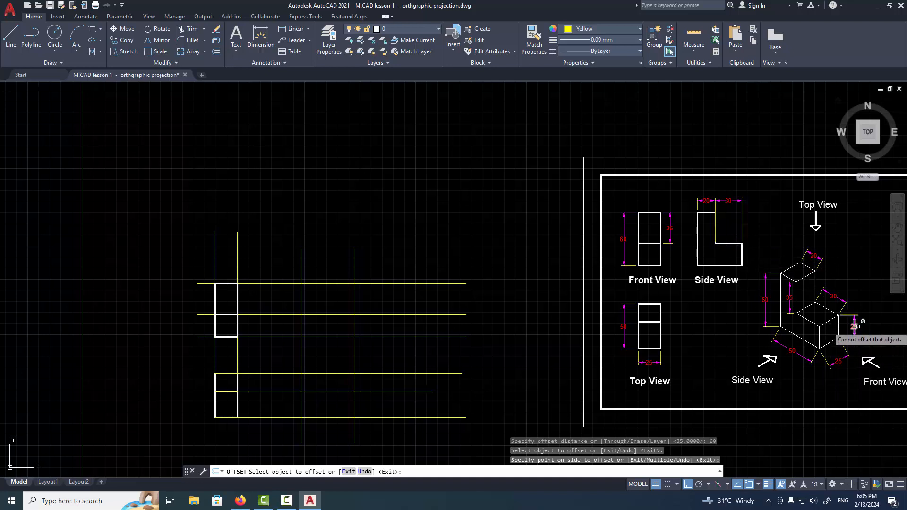
pyautogui.press('Escape')
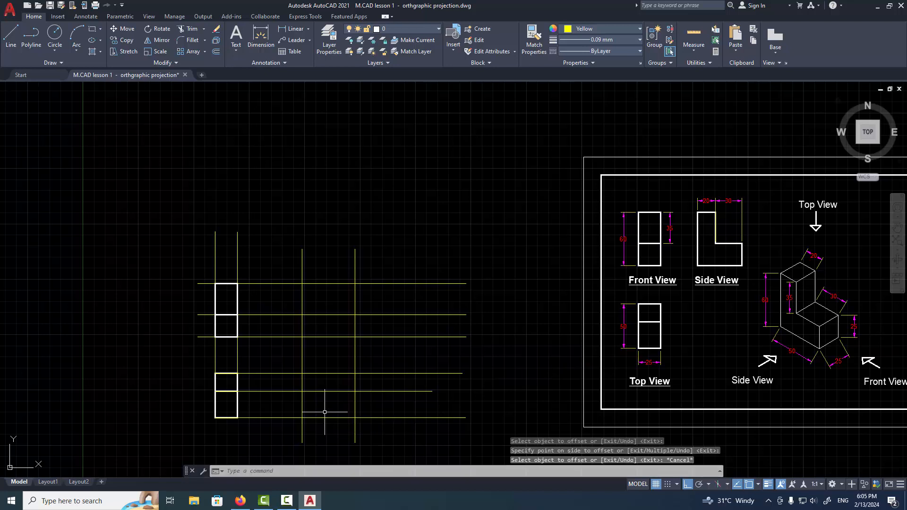
# Offset the first vertical construction line 25 to the right
pyautogui.press('Return')
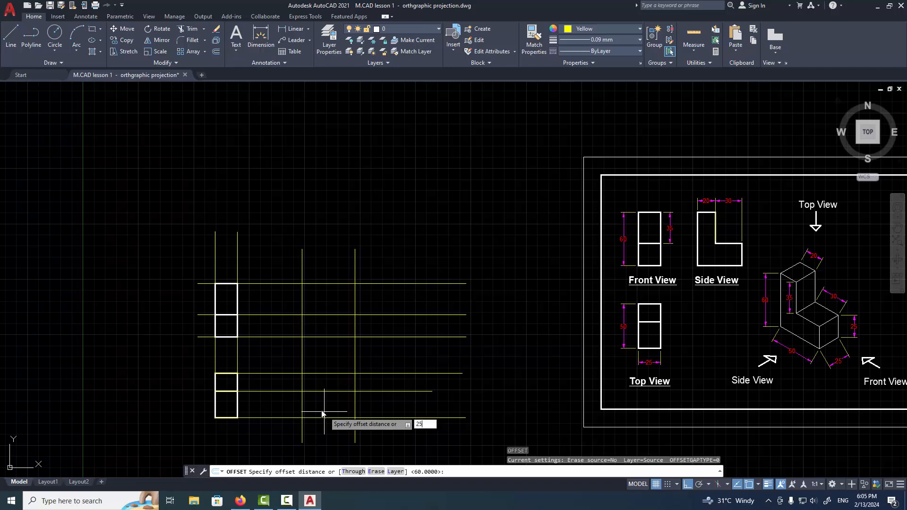
pyautogui.press('Return')
pyautogui.click(302, 410)
pyautogui.click(378, 409)
pyautogui.press('Escape')
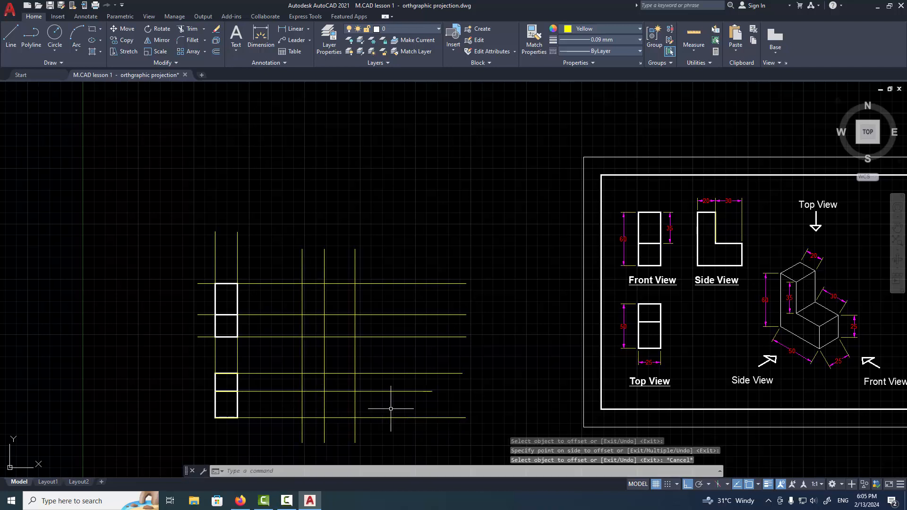
# Start the Line command with the colour set to ByLayer and the lineweight to 0.30 mm
pyautogui.click(11, 35)
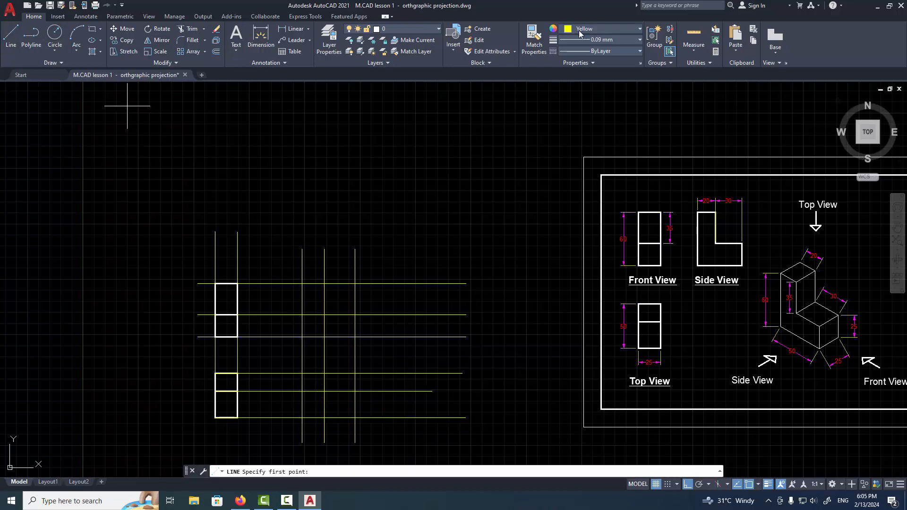
pyautogui.click(581, 30)
pyautogui.click(574, 43)
pyautogui.click(583, 38)
pyautogui.click(582, 124)
# Trace a closed L-shaped outline over the construction line intersections to the right of the top view
pyautogui.click(301, 373)
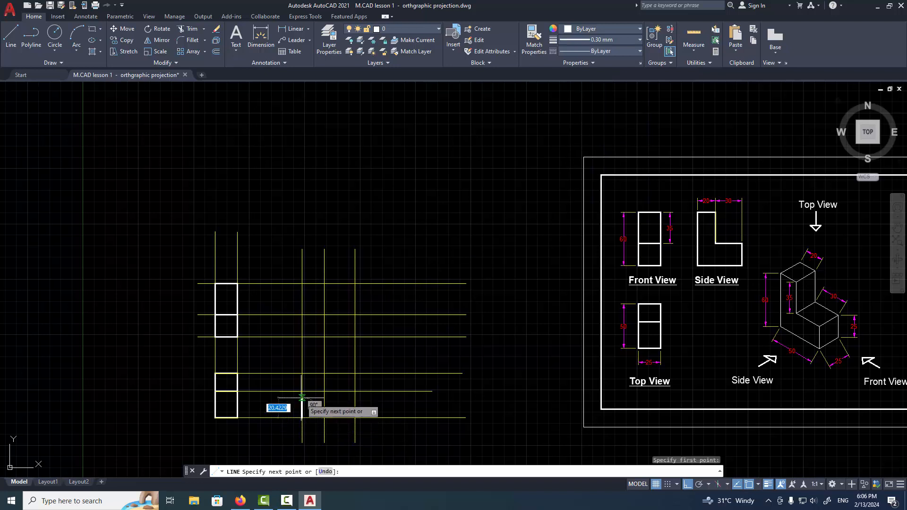
pyautogui.click(302, 374)
pyautogui.click(355, 373)
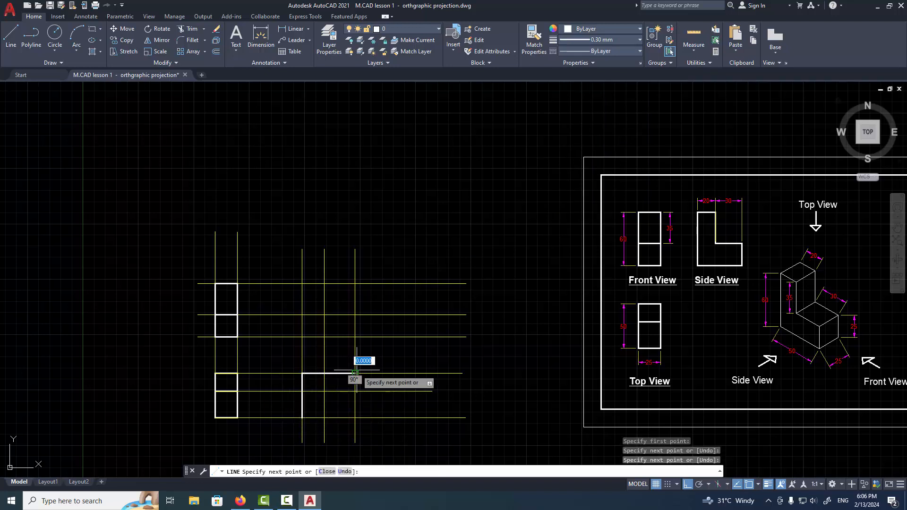
pyautogui.click(355, 391)
pyautogui.click(324, 391)
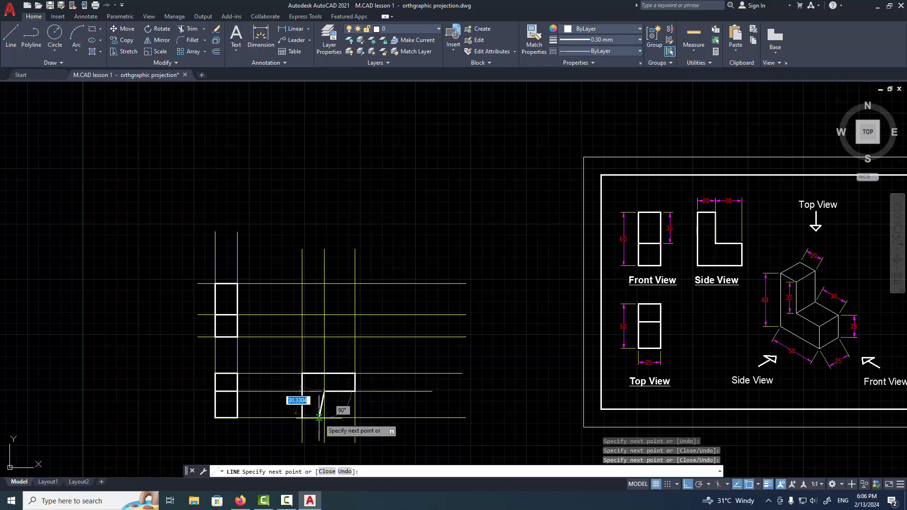
pyautogui.click(324, 418)
pyautogui.click(302, 417)
pyautogui.press('Return')
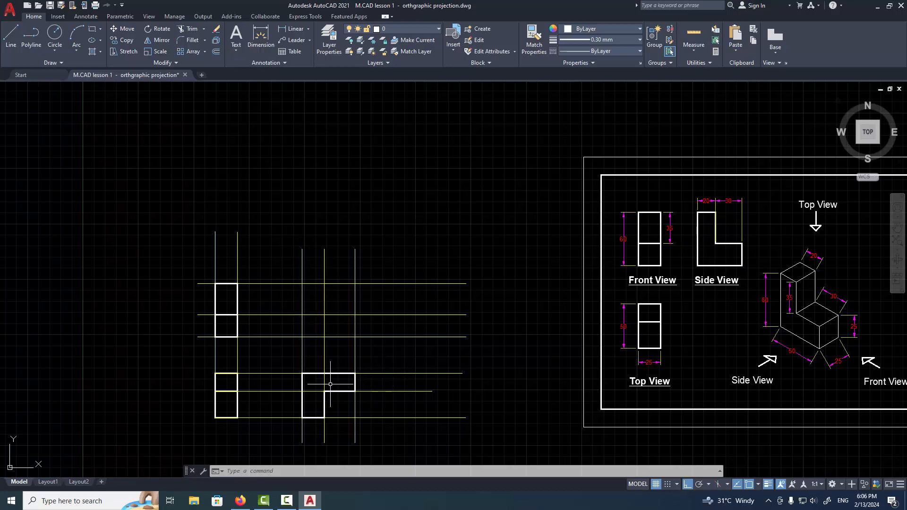
pyautogui.press('Escape')
pyautogui.press('Escape')
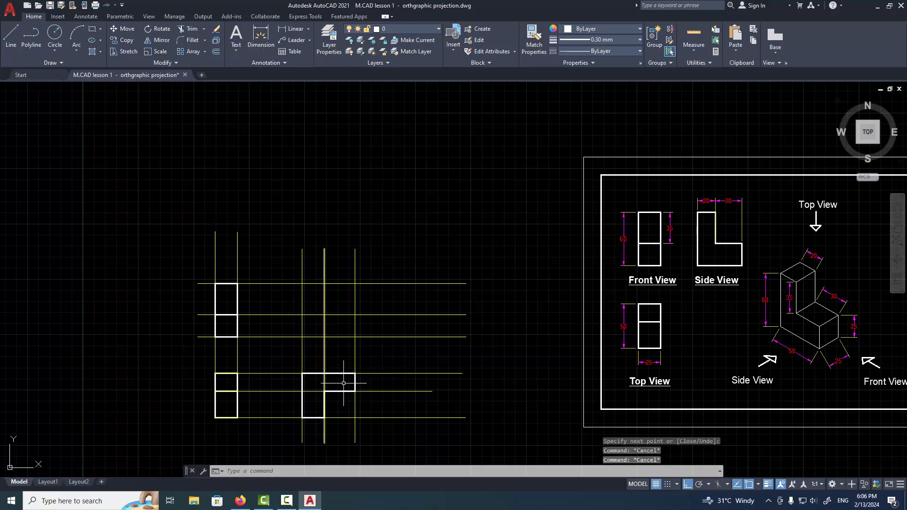
pyautogui.click(290, 364)
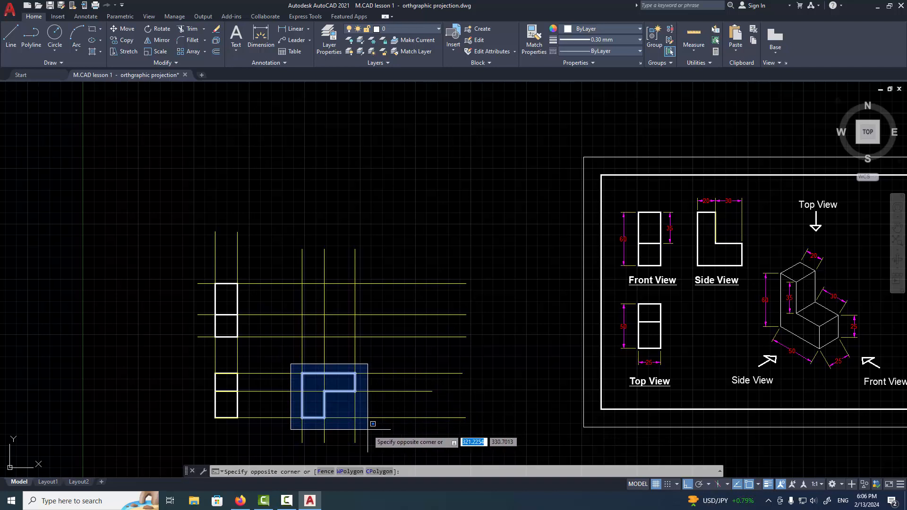
pyautogui.click(370, 429)
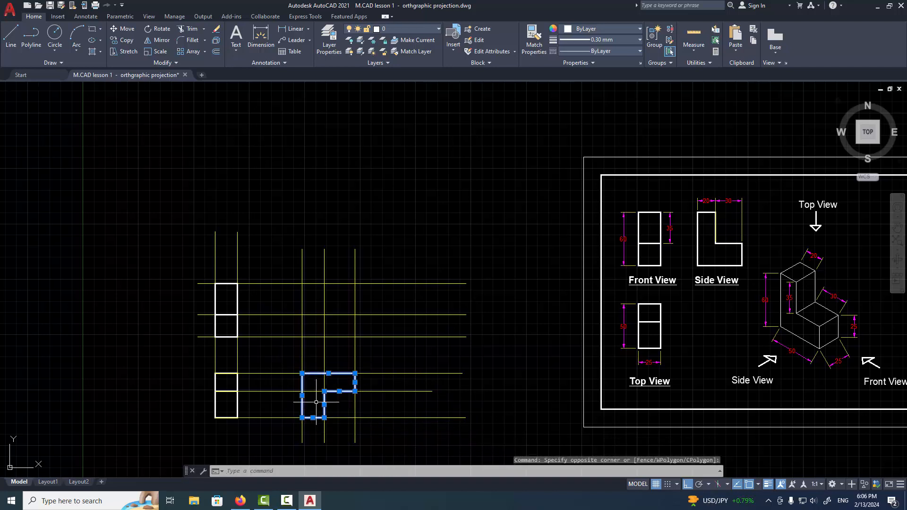
pyautogui.press('Escape')
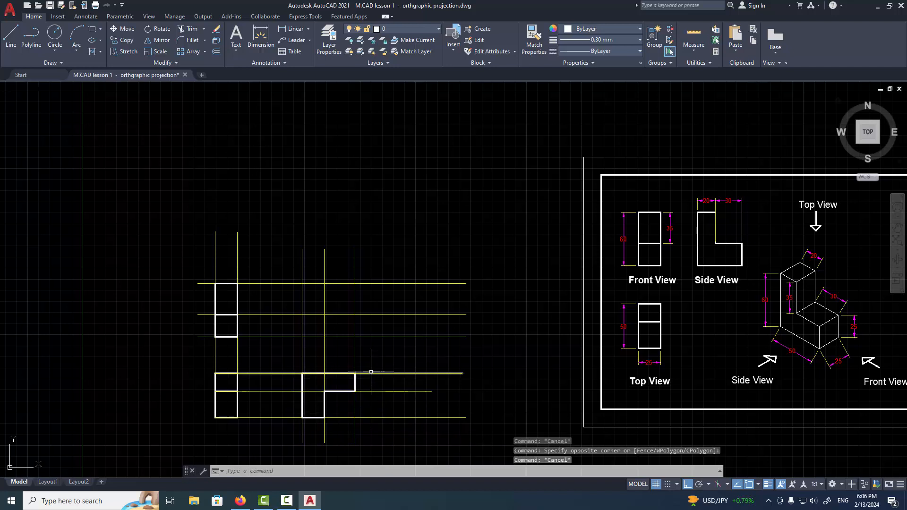
pyautogui.click(371, 361)
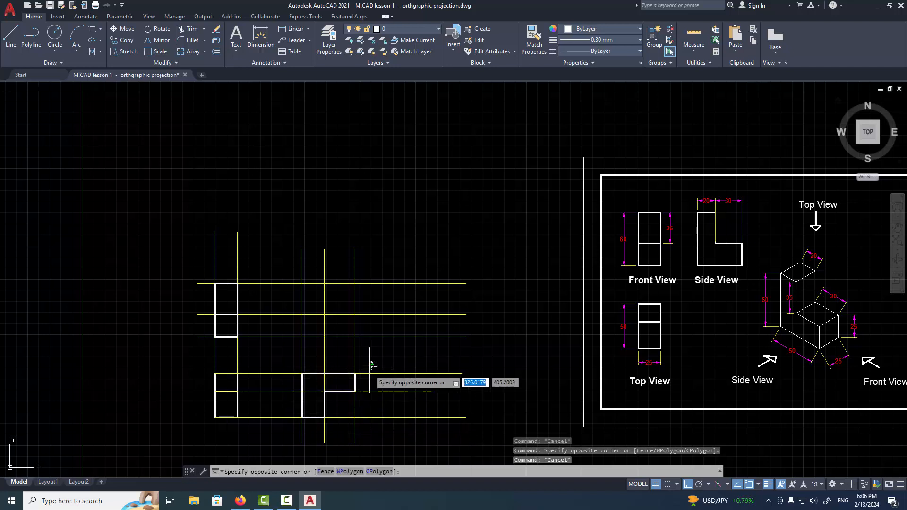
pyautogui.click(284, 437)
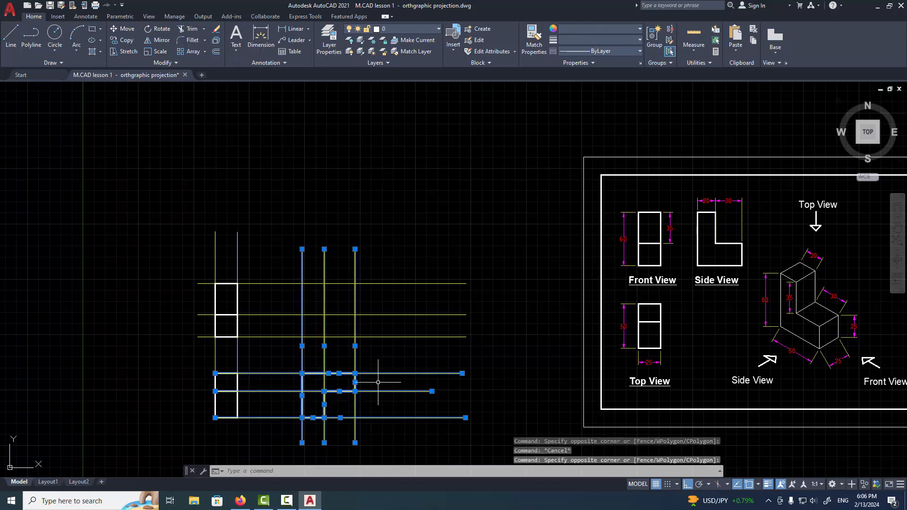
pyautogui.press('Escape')
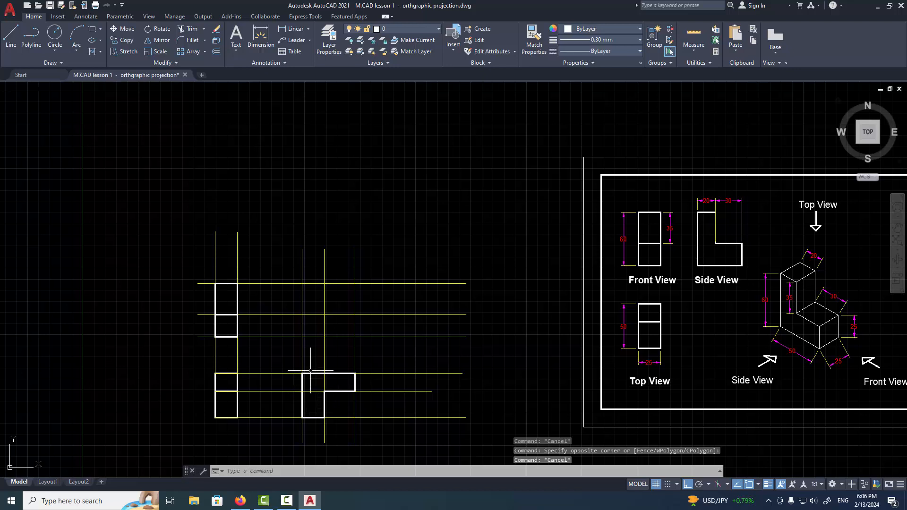
# Delete the L-shaped outline drawn beside the top view, keeping the construction lines
pyautogui.click(283, 365)
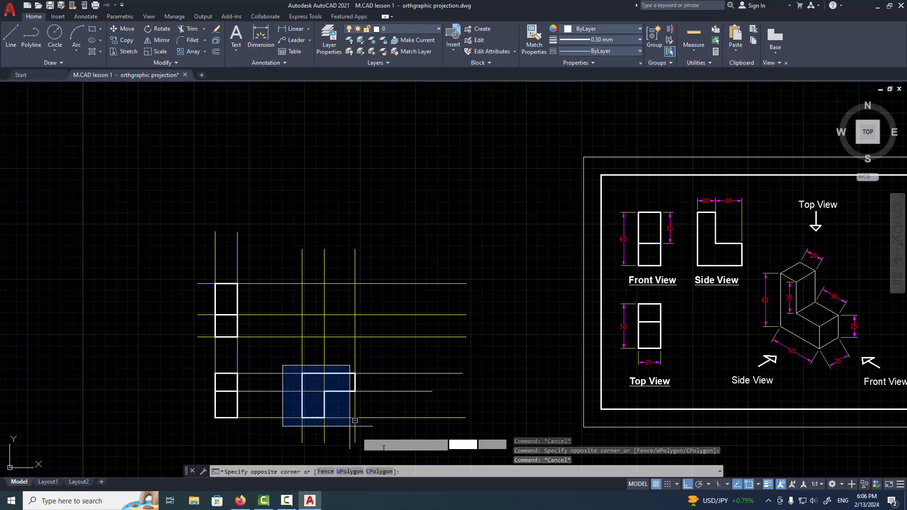
pyautogui.click(381, 429)
pyautogui.press('Delete')
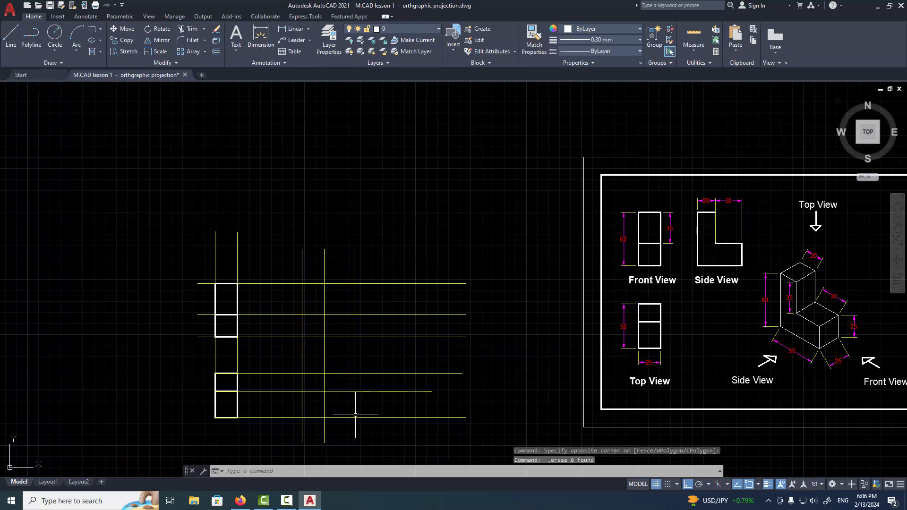
# Delete the two offset vertical construction lines and the horizontal one from the top view's middle edge
pyautogui.scroll(2, 324, 405)
pyautogui.scroll(2, 395, 338)
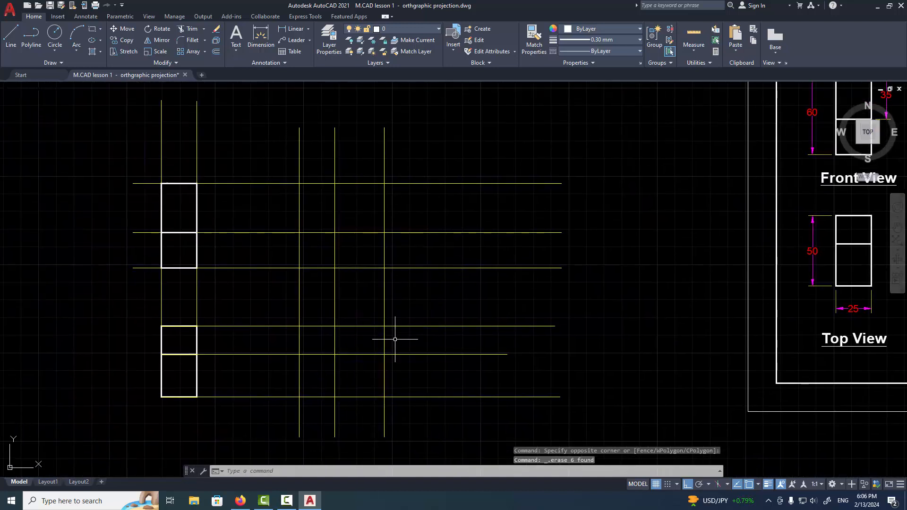
pyautogui.click(401, 339)
pyautogui.click(330, 374)
pyautogui.press('Delete')
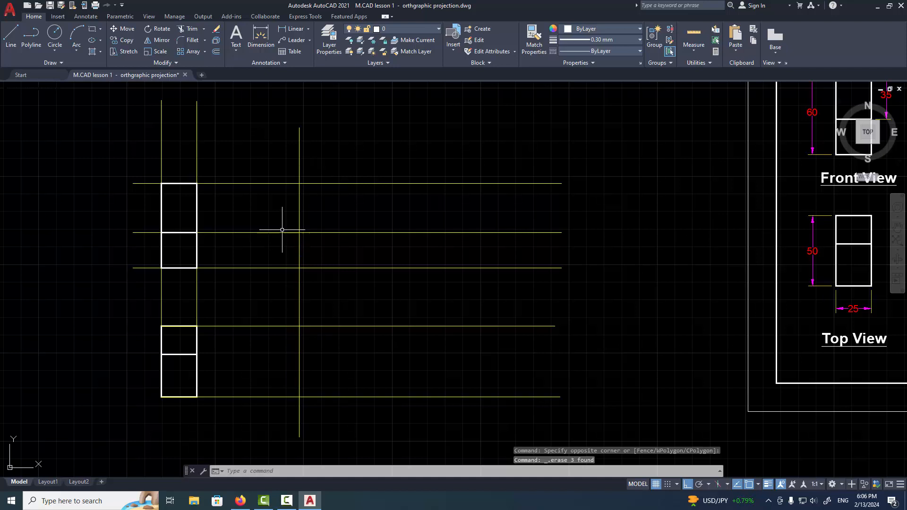
pyautogui.moveTo(391, 295)
pyautogui.mouseDown(button='middle')
pyautogui.moveTo(340, 344)
pyautogui.moveTo(255, 352)
pyautogui.mouseUp(button='middle')
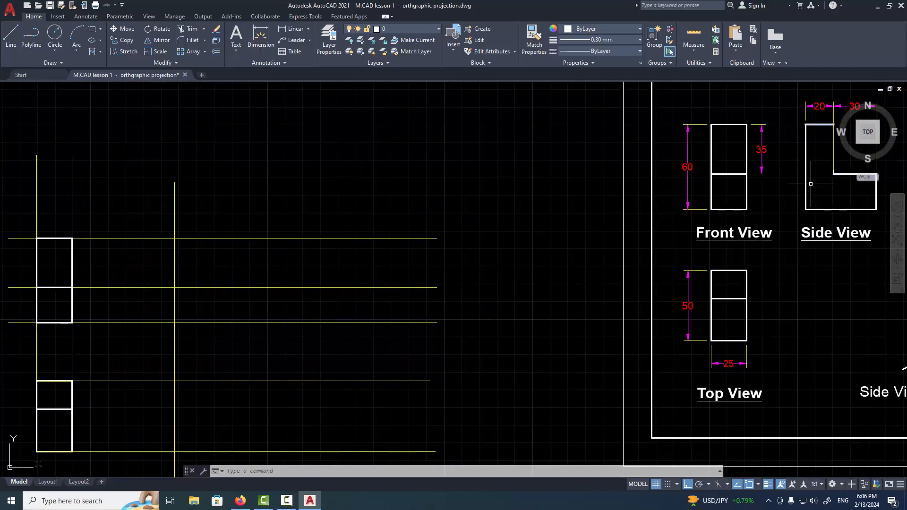
pyautogui.scroll(-2, 388, 259)
pyautogui.moveTo(389, 259)
pyautogui.mouseDown(button='middle')
pyautogui.moveTo(374, 297)
pyautogui.moveTo(346, 329)
pyautogui.mouseUp(button='middle')
pyautogui.scroll(2, 362, 308)
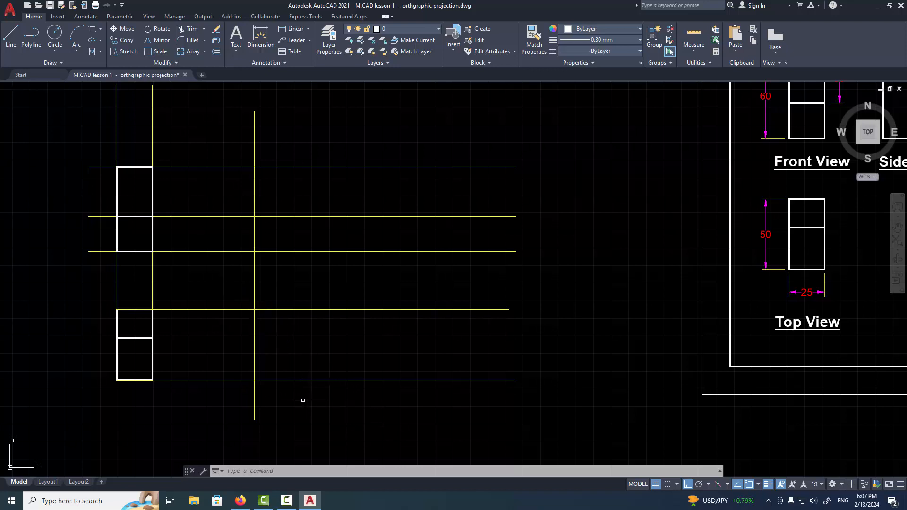
pyautogui.write('l')
pyautogui.press('Return')
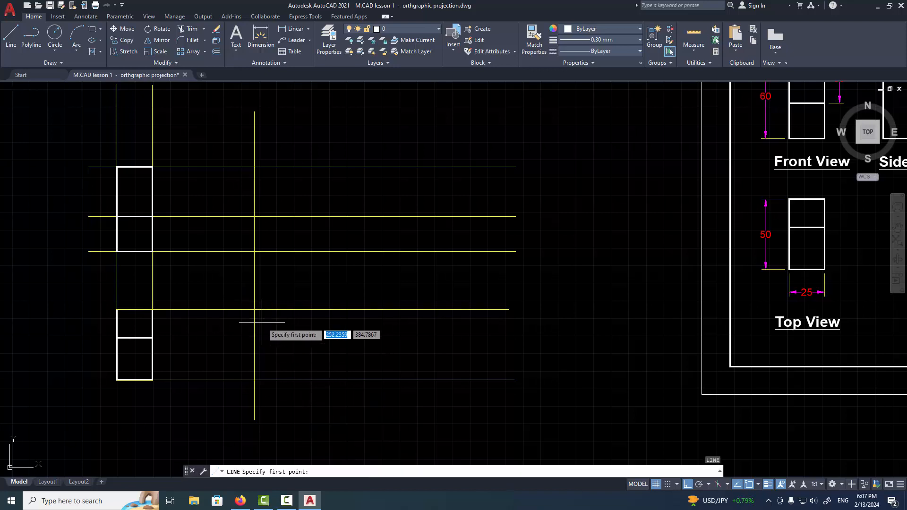
pyautogui.click(255, 310)
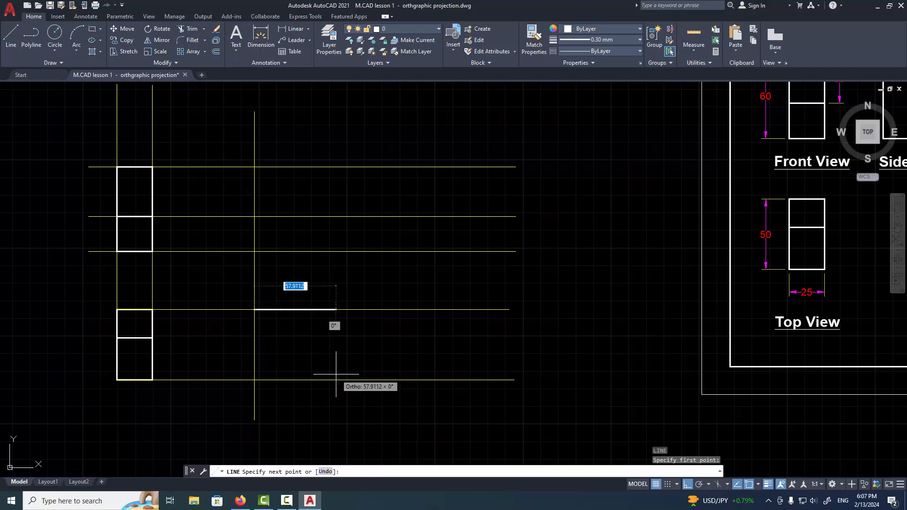
pyautogui.press('Escape')
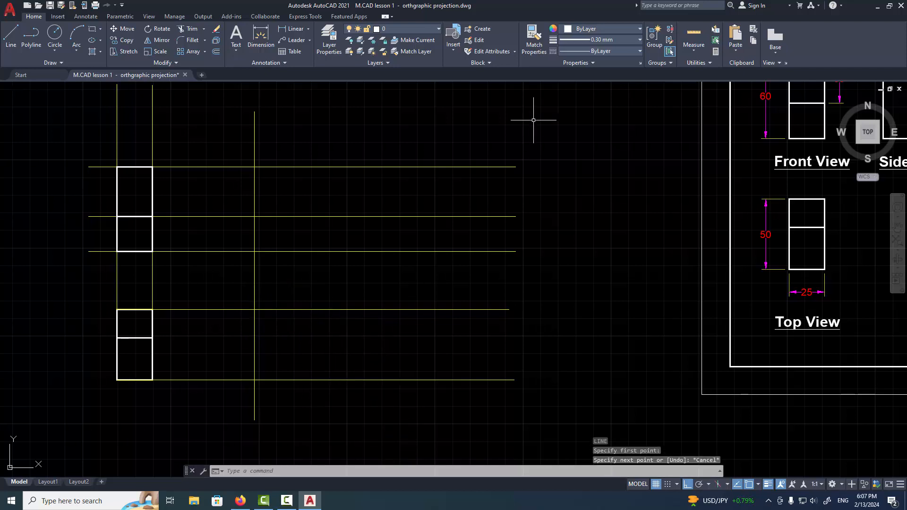
# Set the current object colour to Yellow and the lineweight to 0.09 mm for construction lines
pyautogui.click(583, 34)
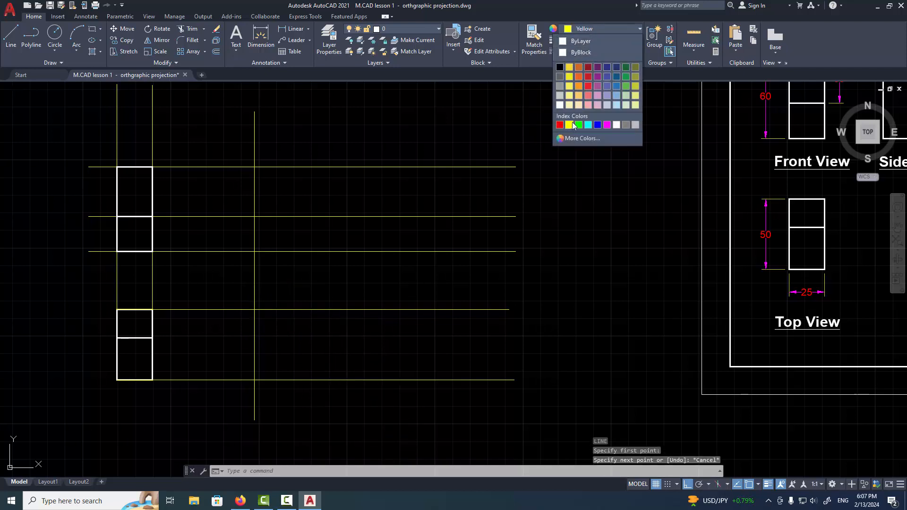
pyautogui.click(588, 41)
pyautogui.click(588, 41)
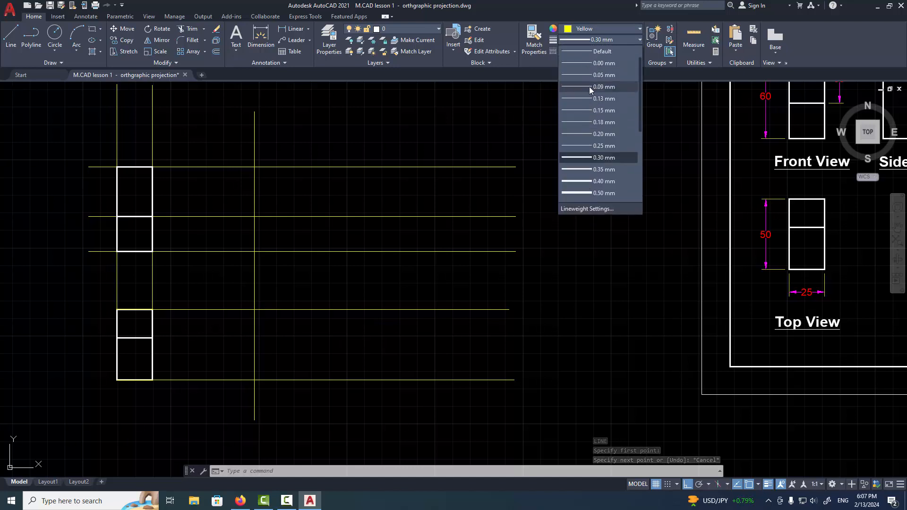
pyautogui.click(589, 86)
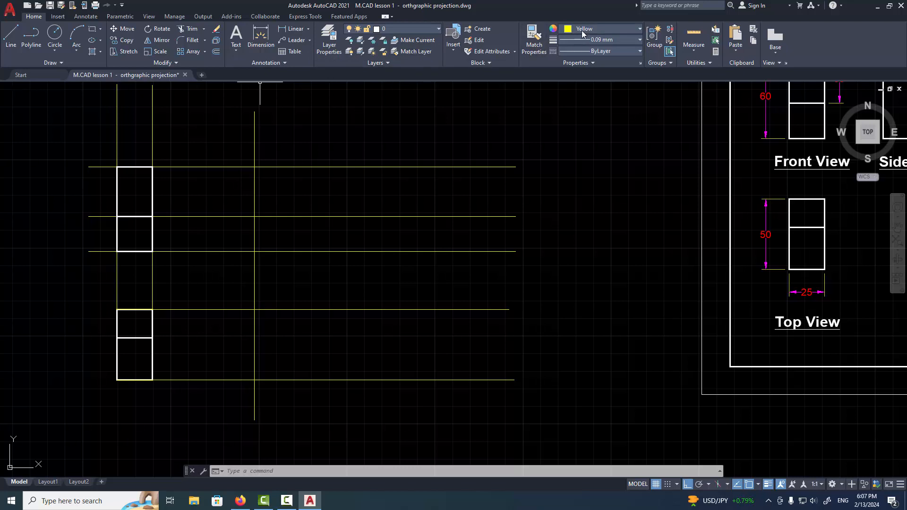
pyautogui.click(439, 29)
# With Ortho off, draw a 315° mitre line from the vertical construction line's intersection with the top view's upper projection line past the lower one
pyautogui.write('L')
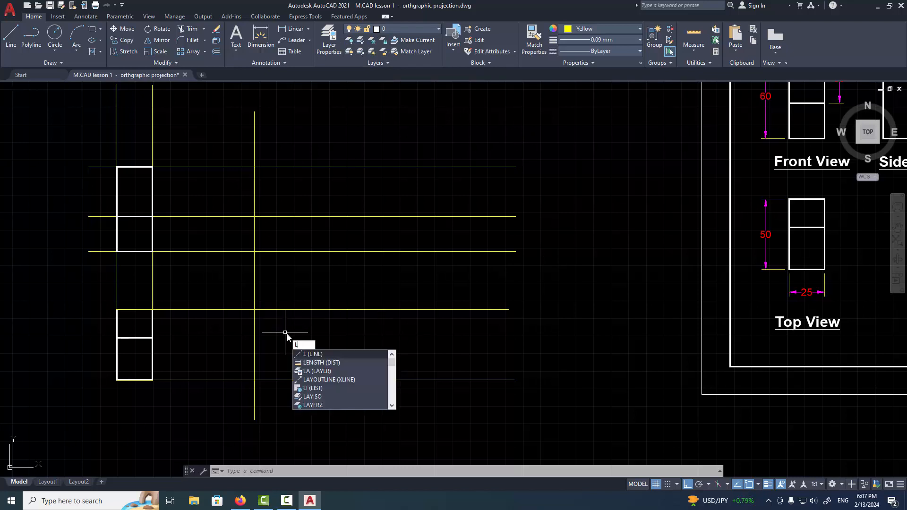
pyautogui.press('Return')
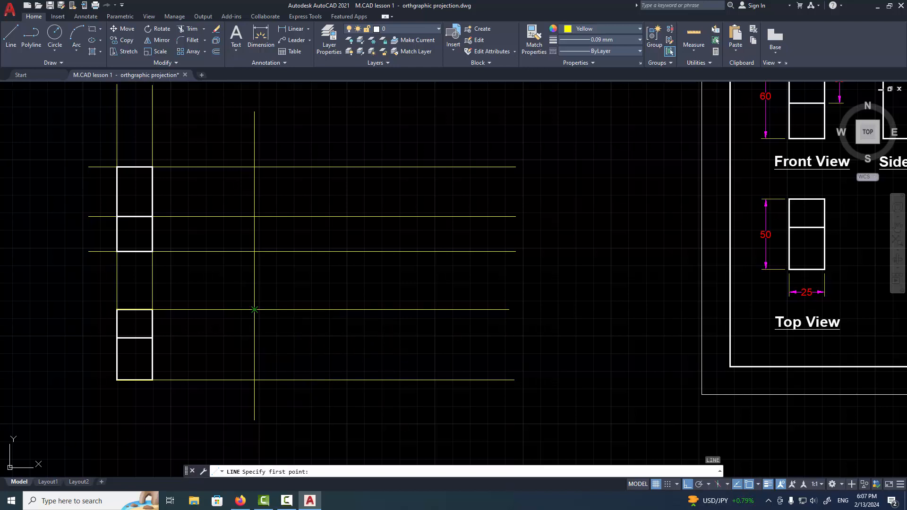
pyautogui.click(254, 309)
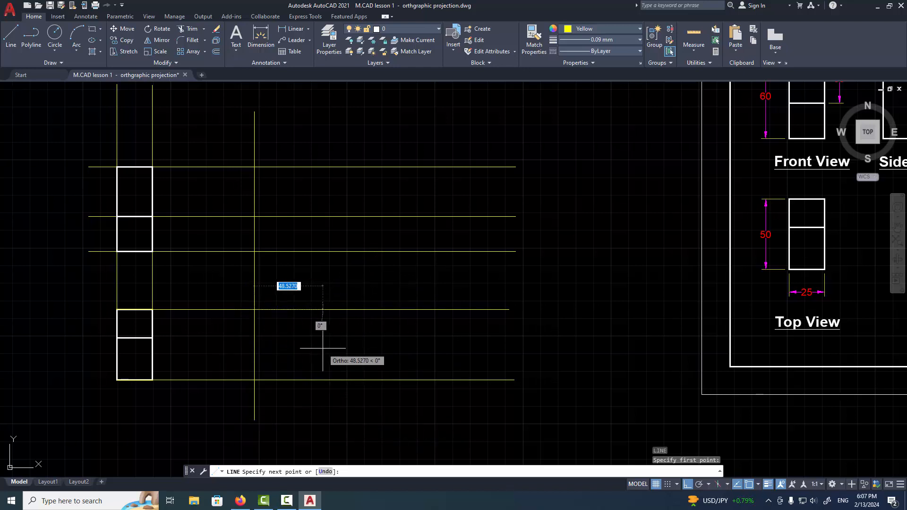
pyautogui.press('F8')
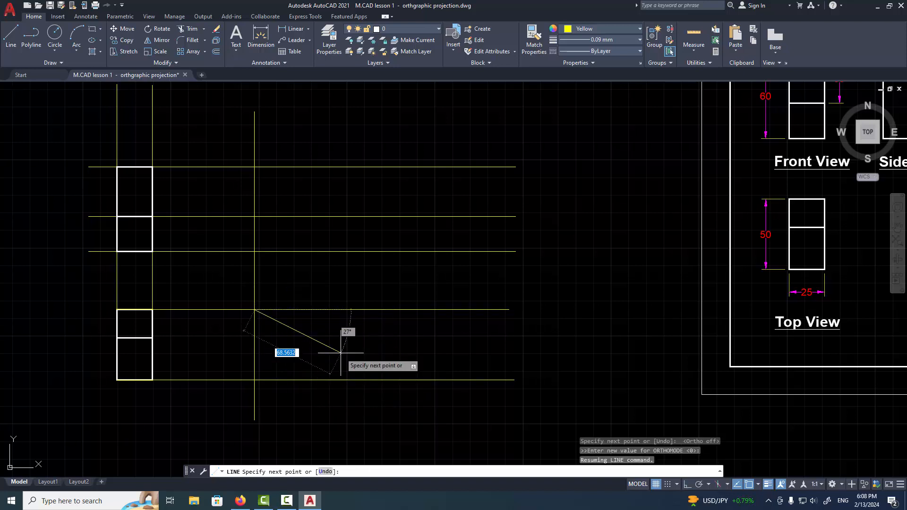
pyautogui.write('<')
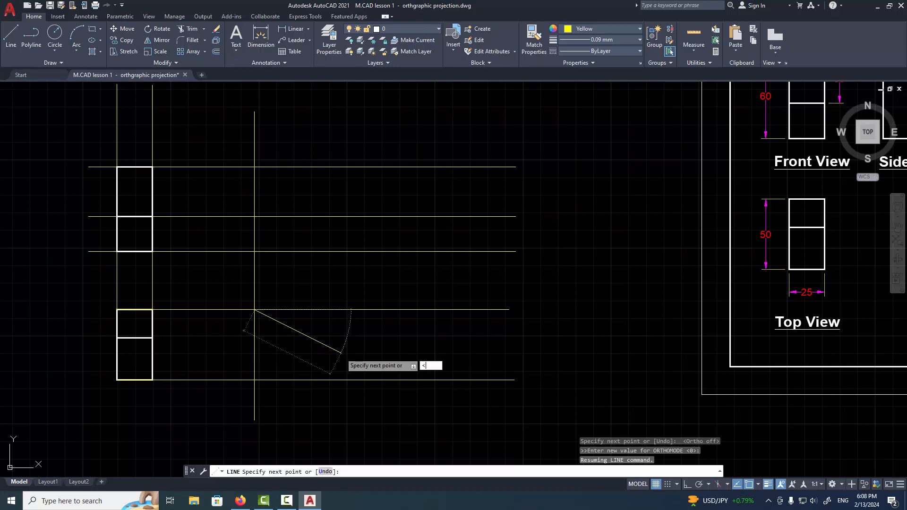
pyautogui.write('315')
pyautogui.press('Return')
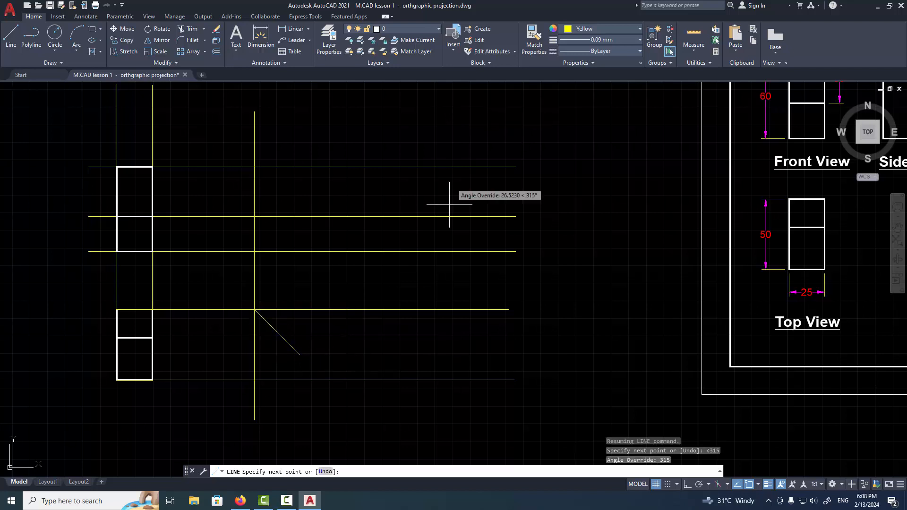
pyautogui.click(360, 402)
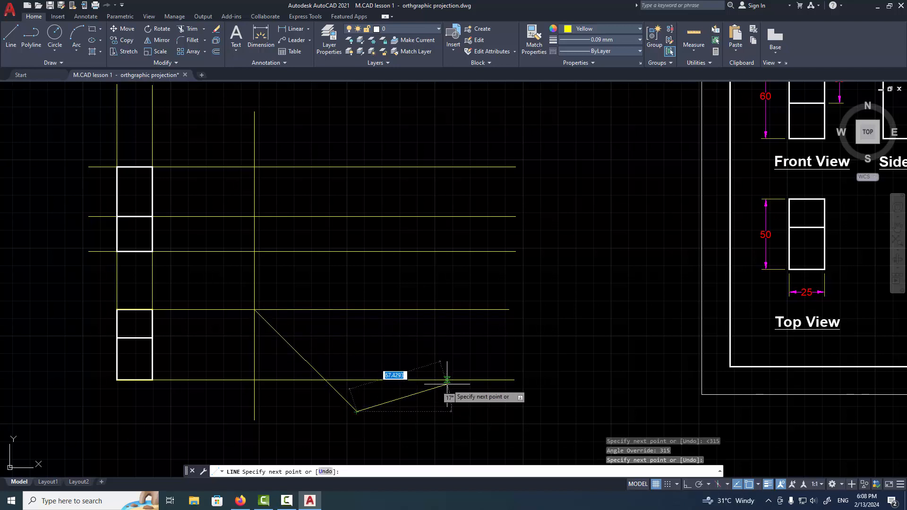
pyautogui.press('Return')
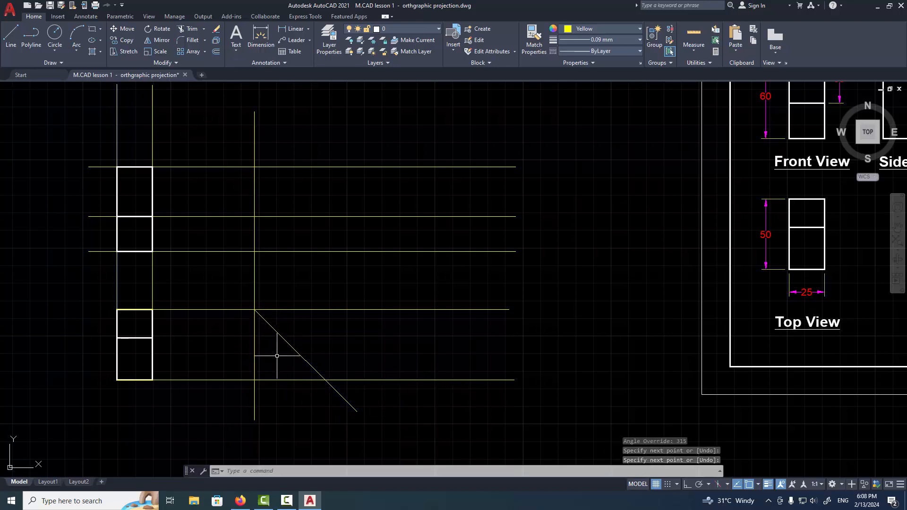
pyautogui.press('Return')
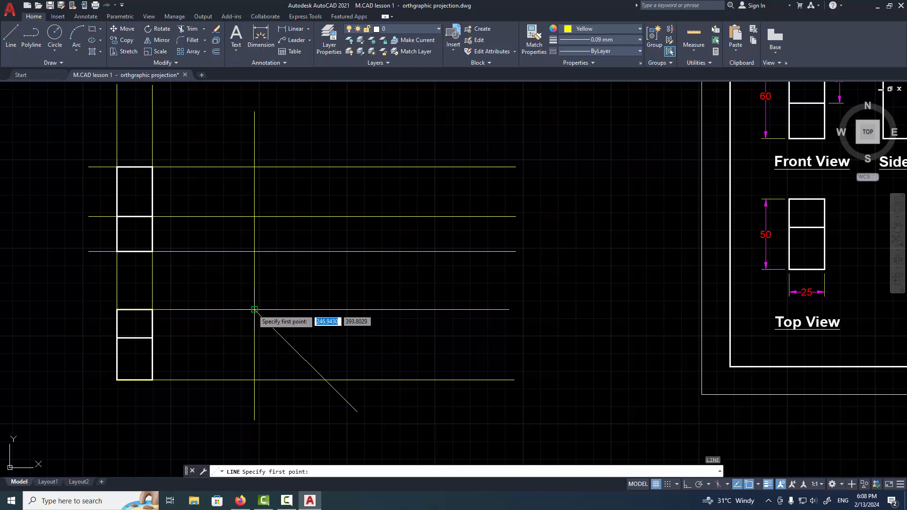
pyautogui.click(255, 310)
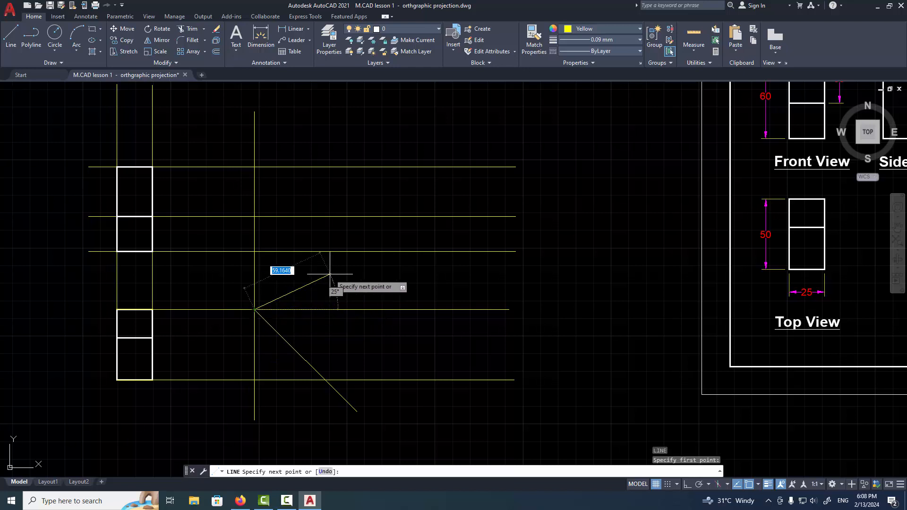
pyautogui.write('<45')
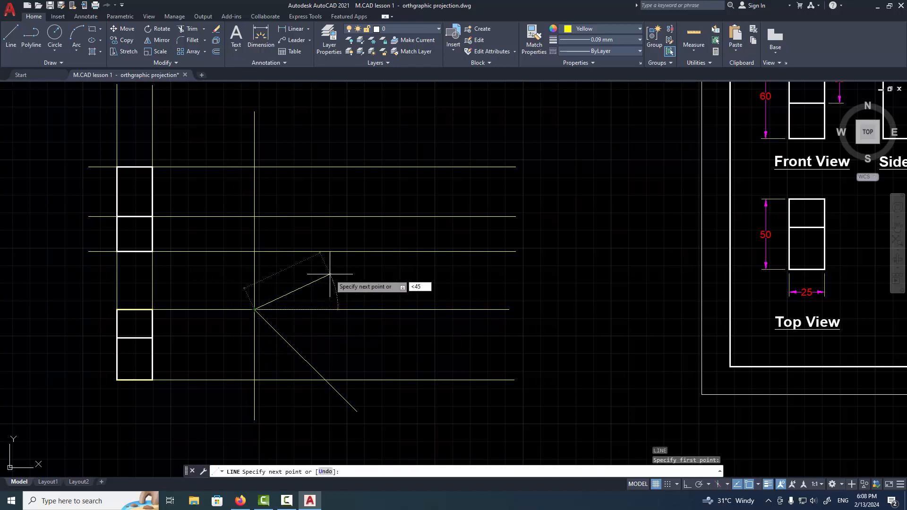
pyautogui.press('Return')
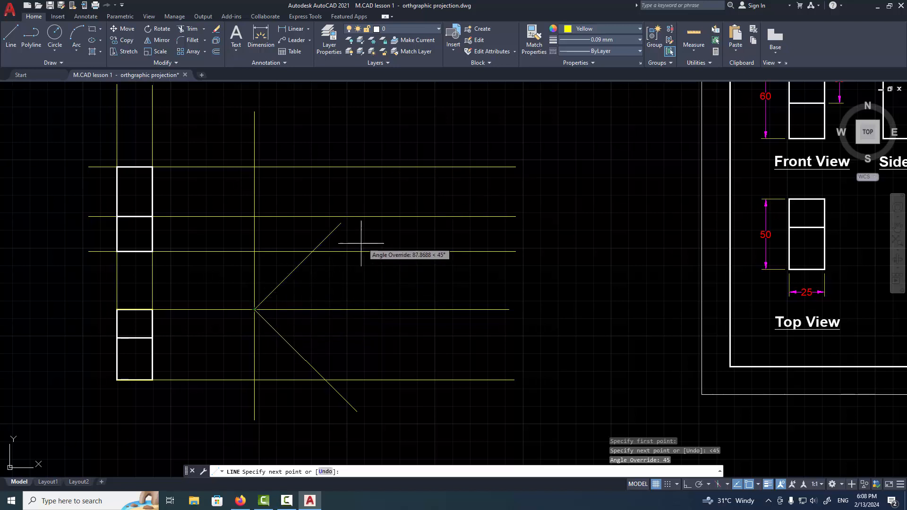
pyautogui.press('Escape')
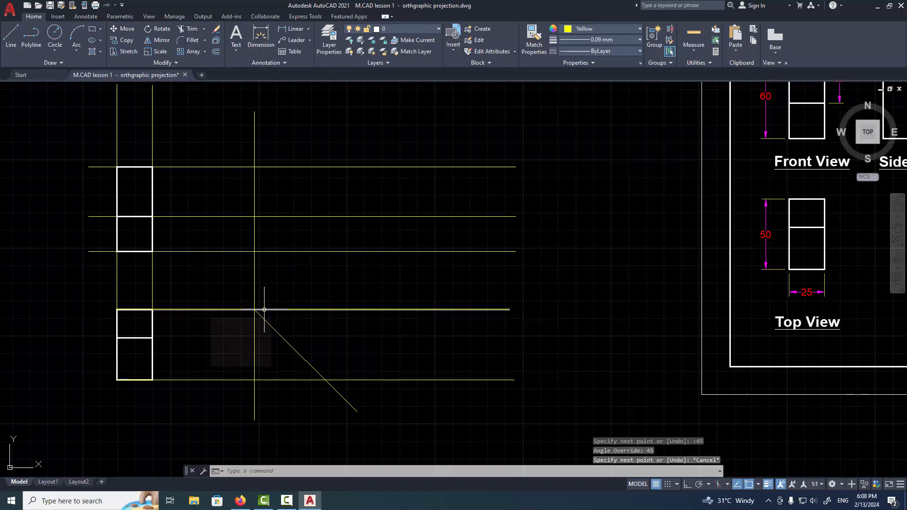
pyautogui.press('space')
pyautogui.click(254, 310)
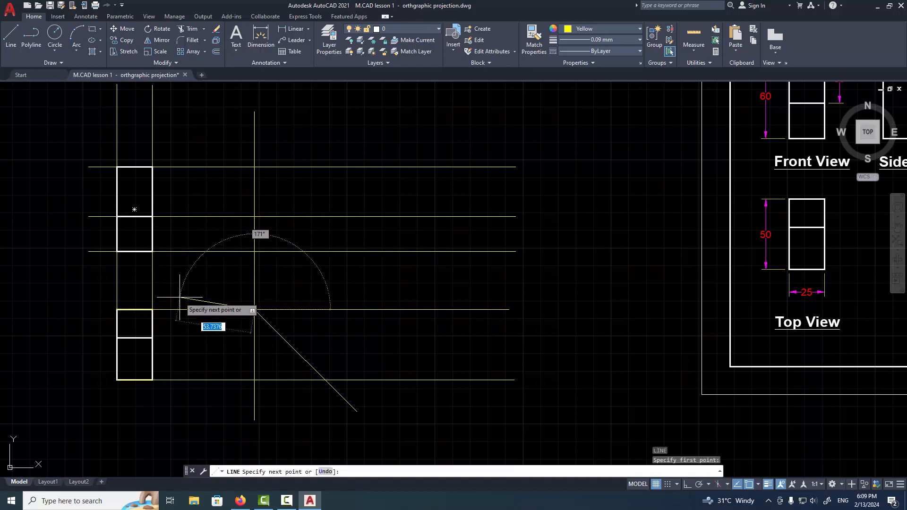
pyautogui.write('<')
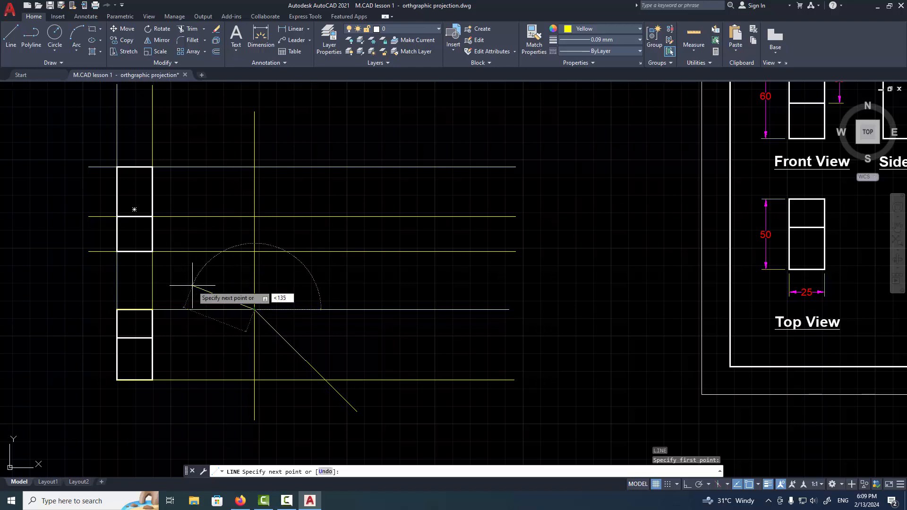
pyautogui.write('135')
pyautogui.press('Return')
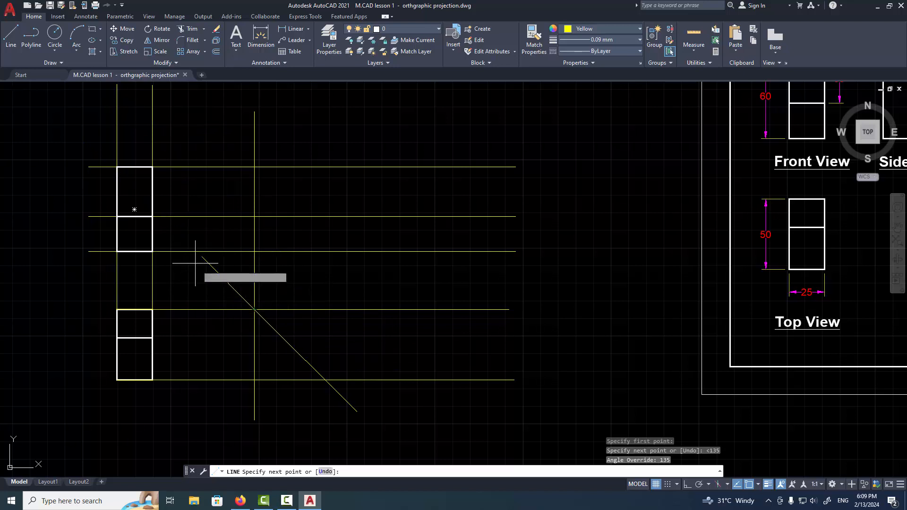
pyautogui.press('Escape')
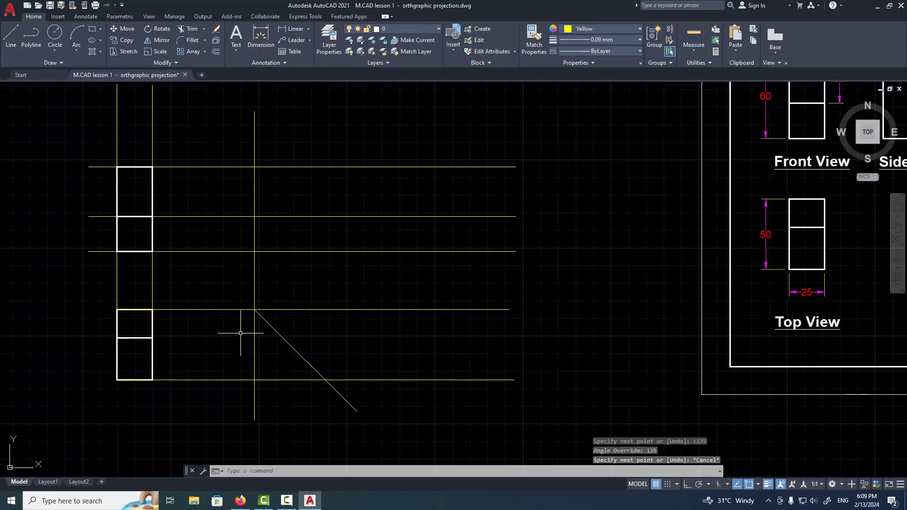
pyautogui.press('Return')
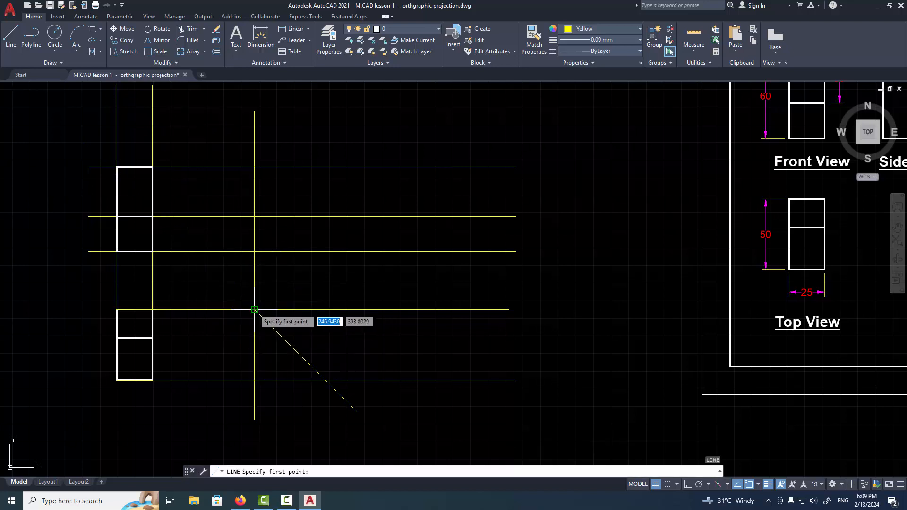
pyautogui.click(254, 310)
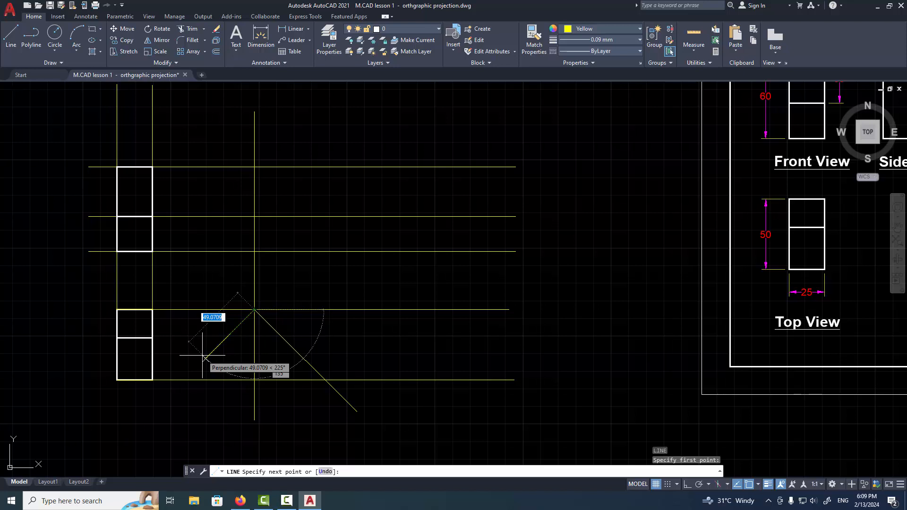
pyautogui.press('Escape')
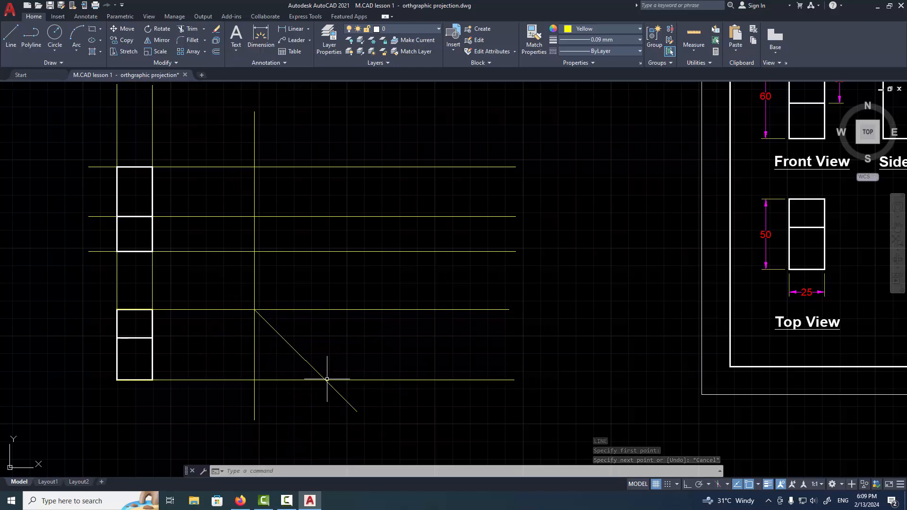
# With Ortho on, draw a vertical construction line through the mitre line's intersection with the top view's lower projection line, extending above the front view projections
pyautogui.write('l')
pyautogui.press('Return')
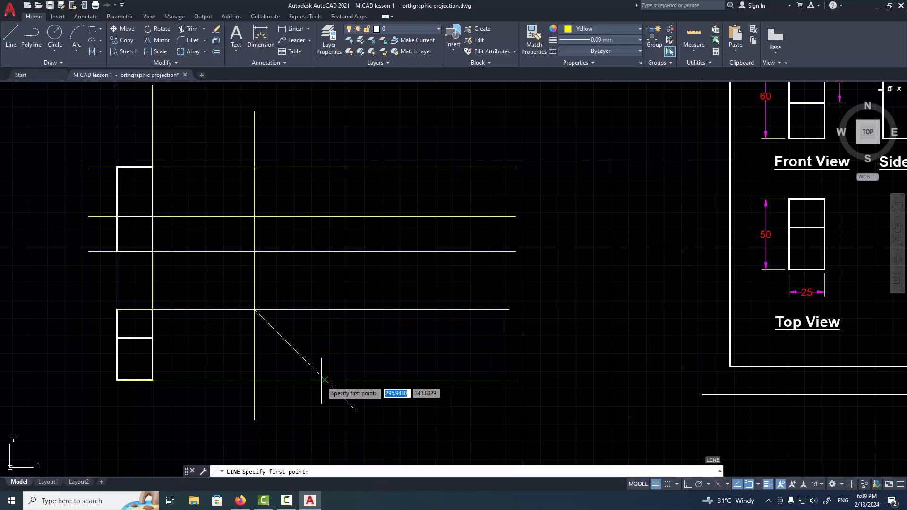
pyautogui.press('F8')
pyautogui.click(325, 415)
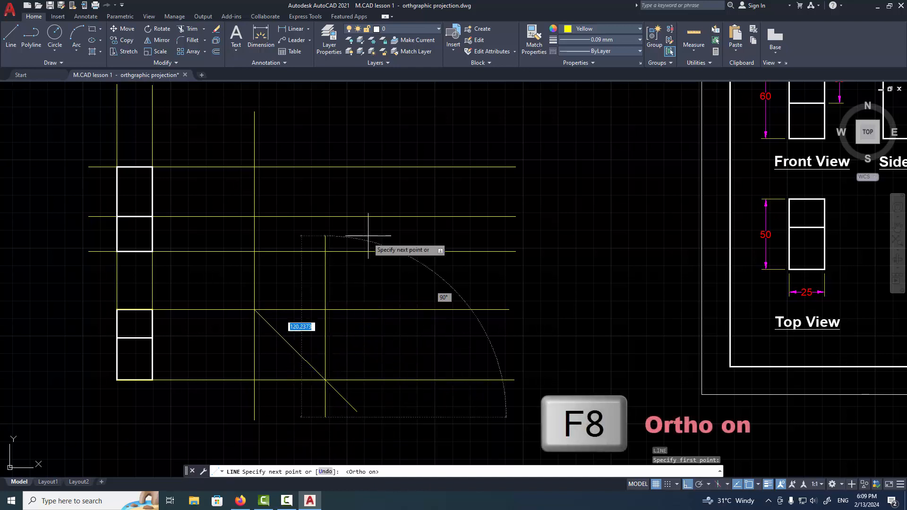
pyautogui.click(321, 114)
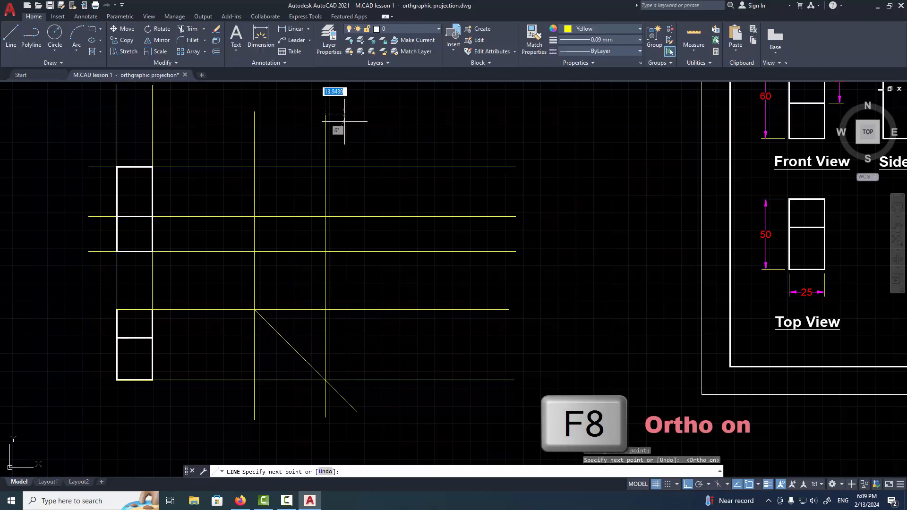
pyautogui.press('Return')
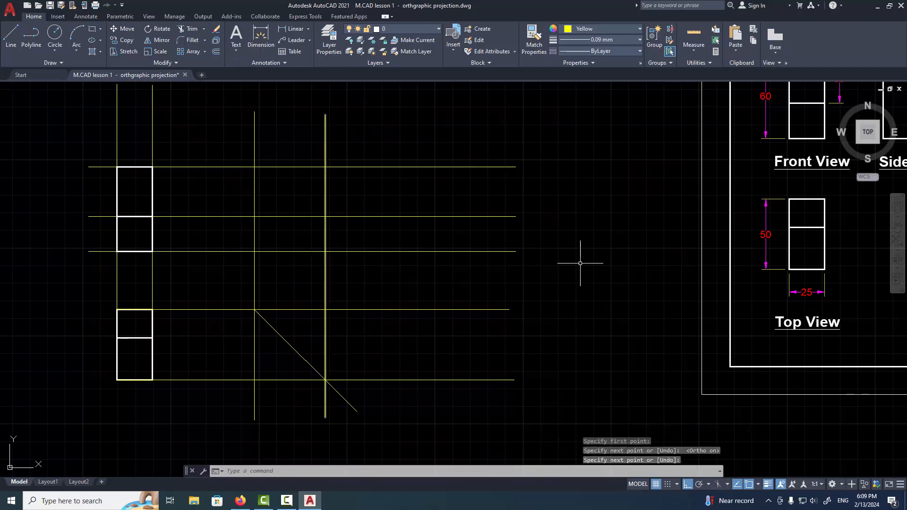
# Draw a horizontal construction line about 112 units long from the right end of the top view's middle edge across the mitre line
pyautogui.moveTo(340, 244); pyautogui.dragTo(263, 297, button='middle')
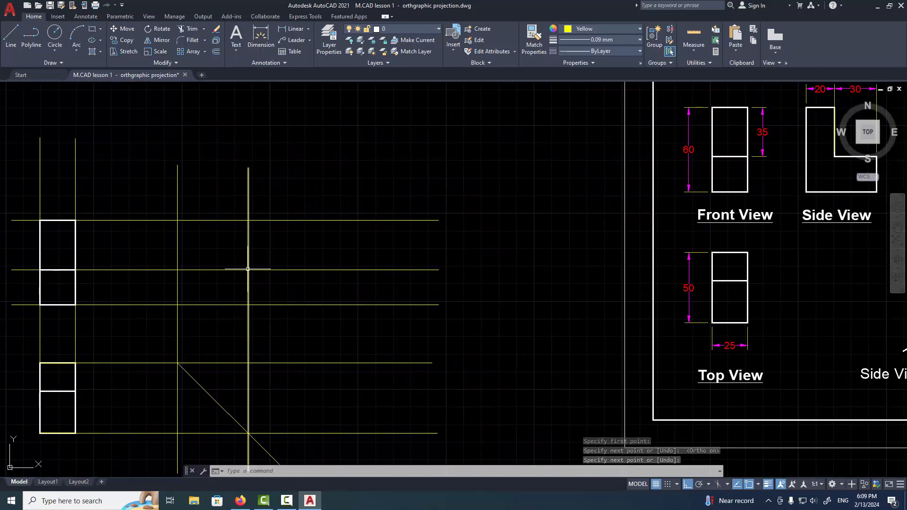
pyautogui.moveTo(411, 274); pyautogui.dragTo(324, 269, button='middle')
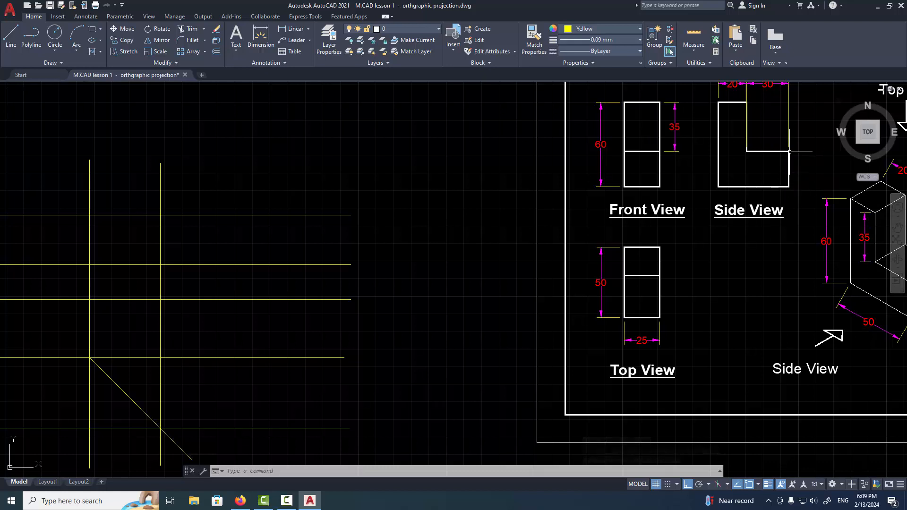
pyautogui.moveTo(384, 329); pyautogui.dragTo(558, 287, button='middle')
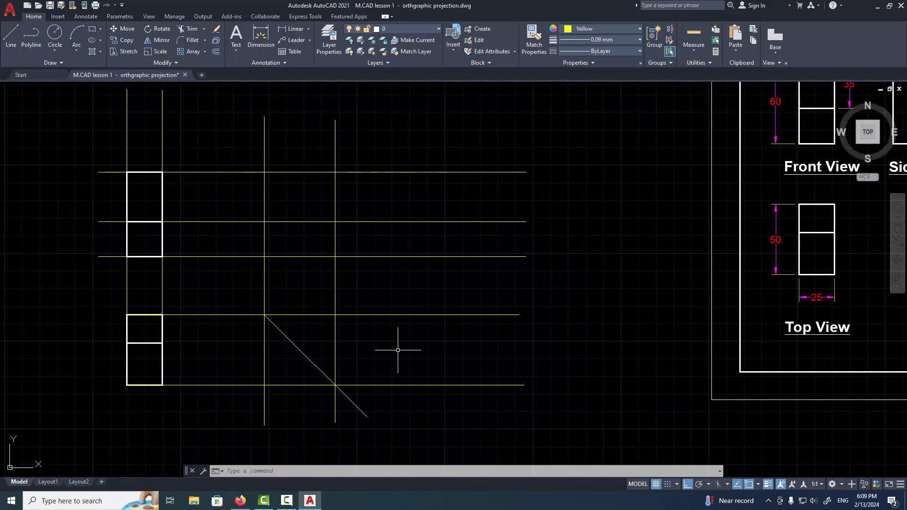
pyautogui.write('L')
pyautogui.press('Return')
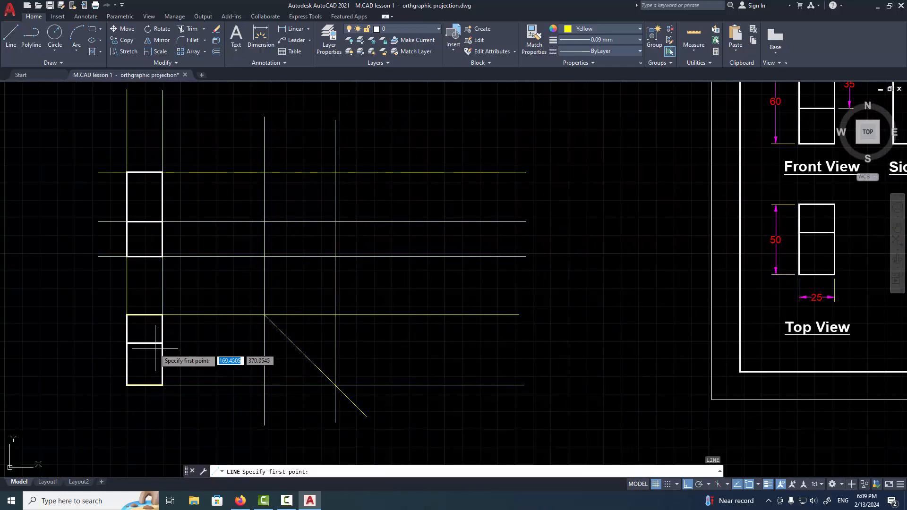
pyautogui.click(162, 343)
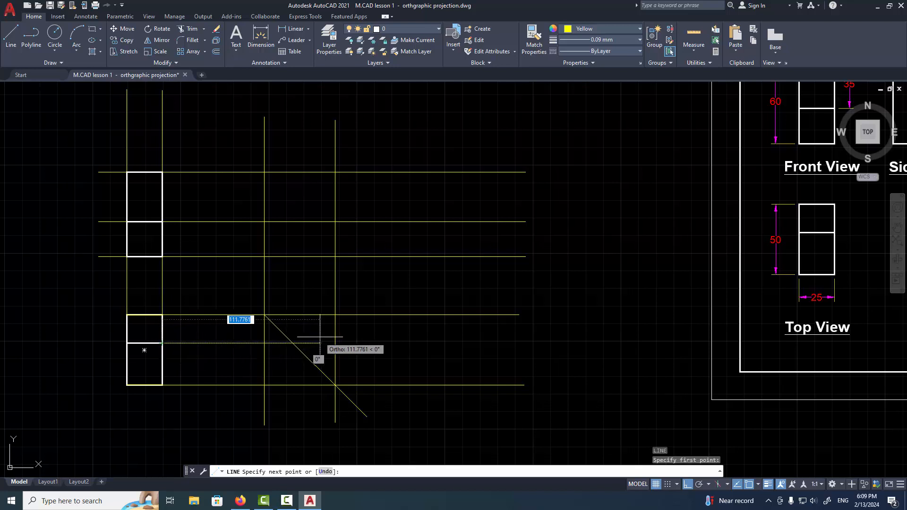
pyautogui.click(319, 343)
pyautogui.press('Return')
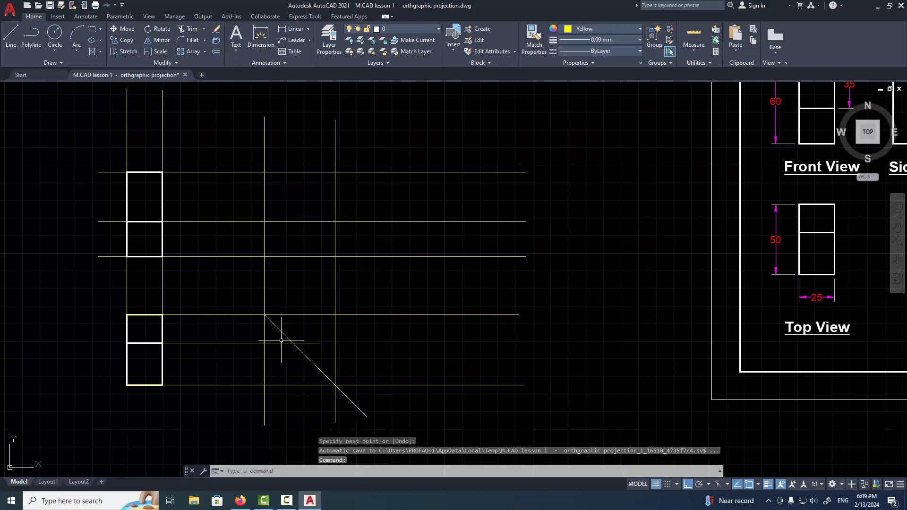
# Draw a vertical construction line from the mitre line's intersection with the top view's middle projection line up past the front view projections
pyautogui.press('Return')
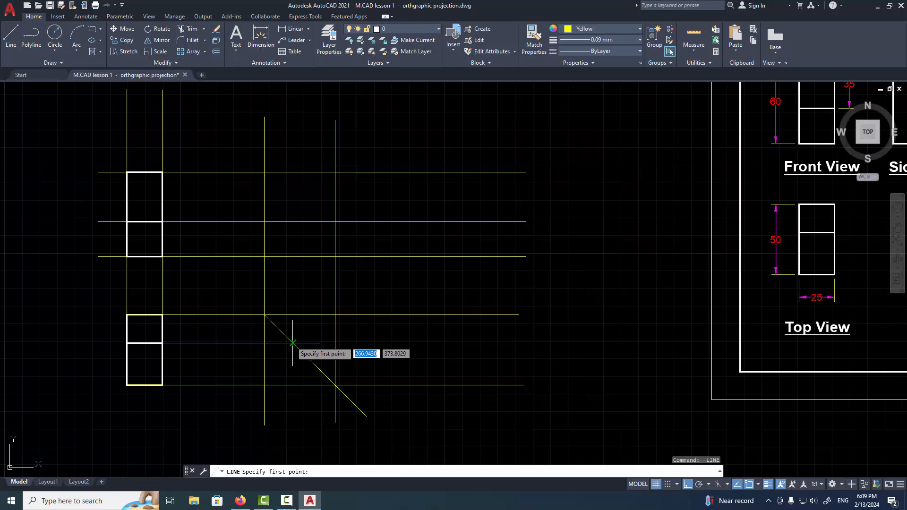
pyautogui.click(293, 342)
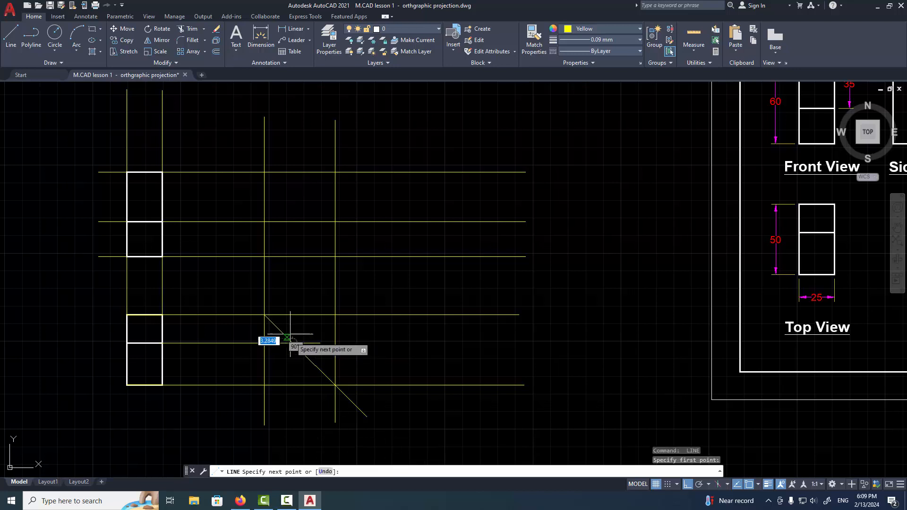
pyautogui.click(293, 128)
pyautogui.press('Return')
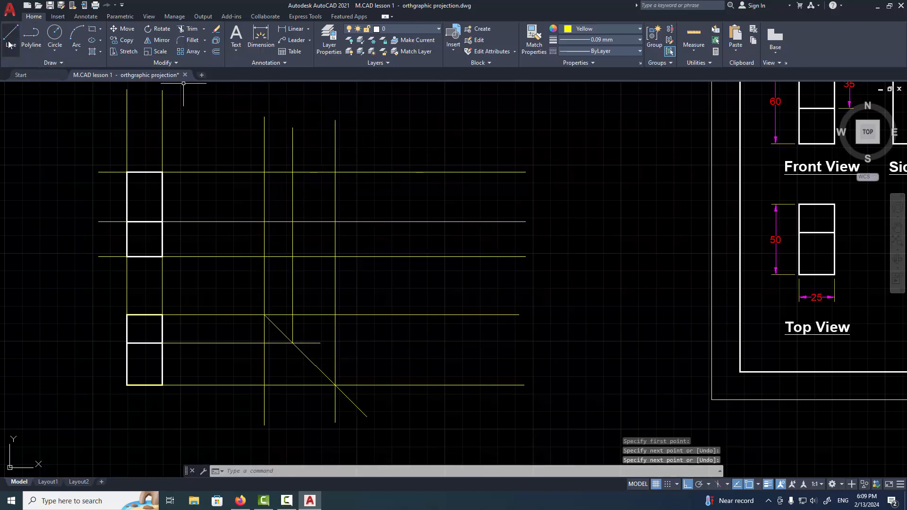
# Start the Line command and set the current object colour to ByLayer and the lineweight to 0.30 mm
pyautogui.write('l')
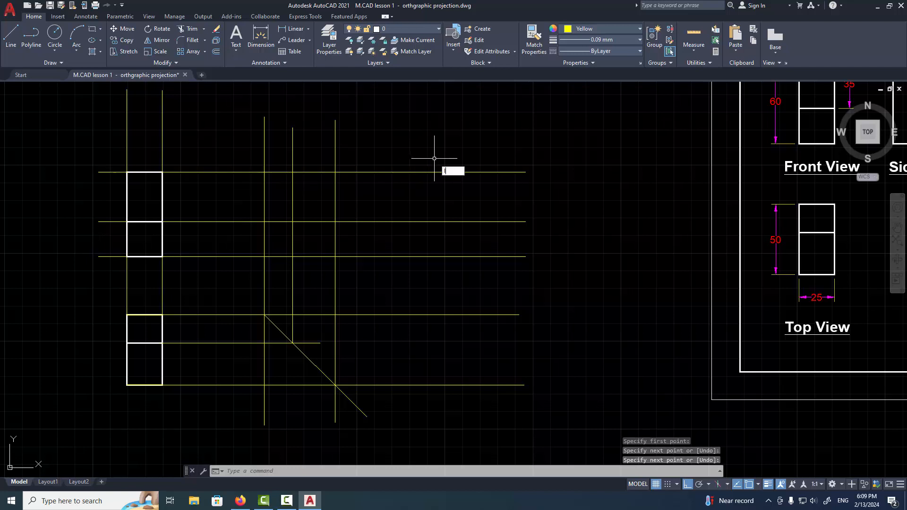
pyautogui.press('Return')
pyautogui.click(590, 29)
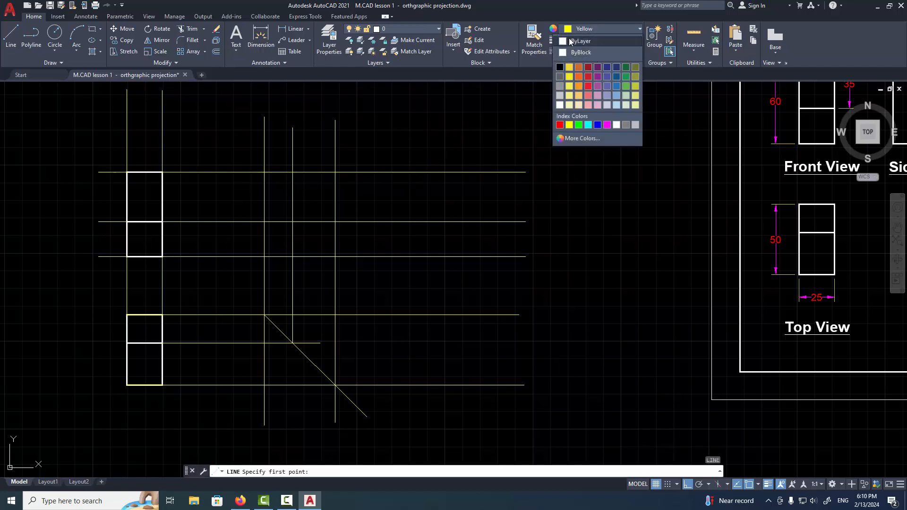
pyautogui.click(590, 41)
pyautogui.click(590, 41)
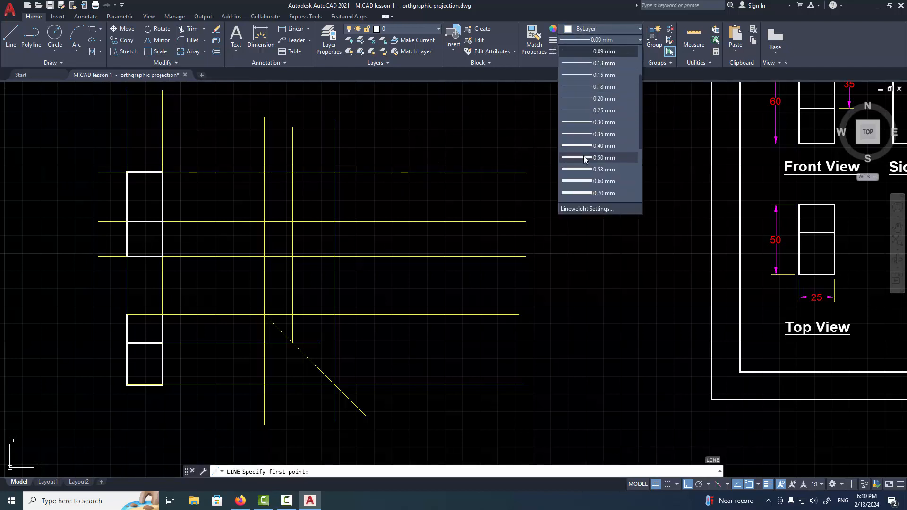
pyautogui.click(589, 122)
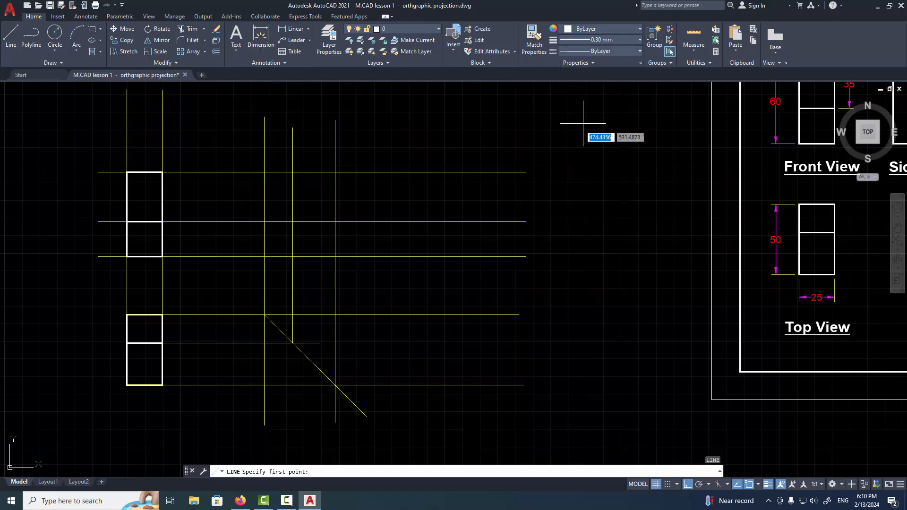
# Draw the closed L-shaped side view outline through the intersections of the vertical construction lines and the front view projection lines
pyautogui.click(264, 173)
pyautogui.click(264, 256)
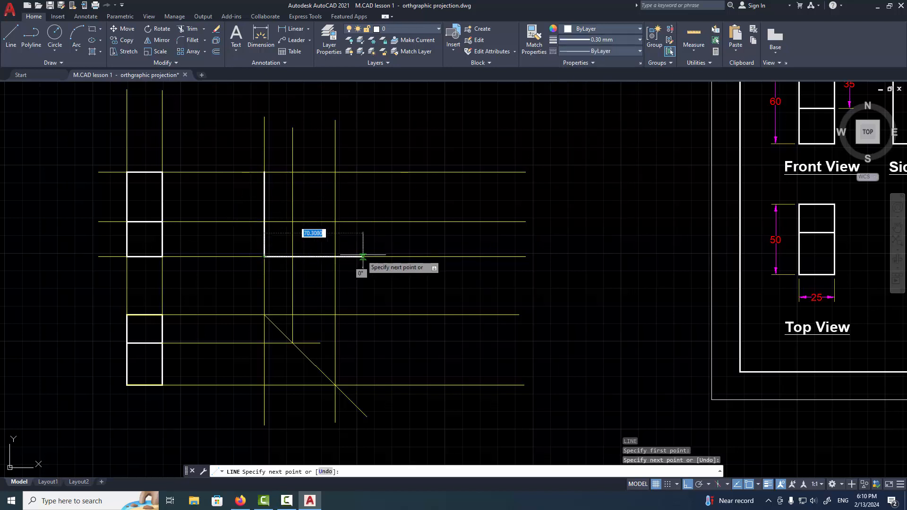
pyautogui.click(336, 257)
pyautogui.click(335, 222)
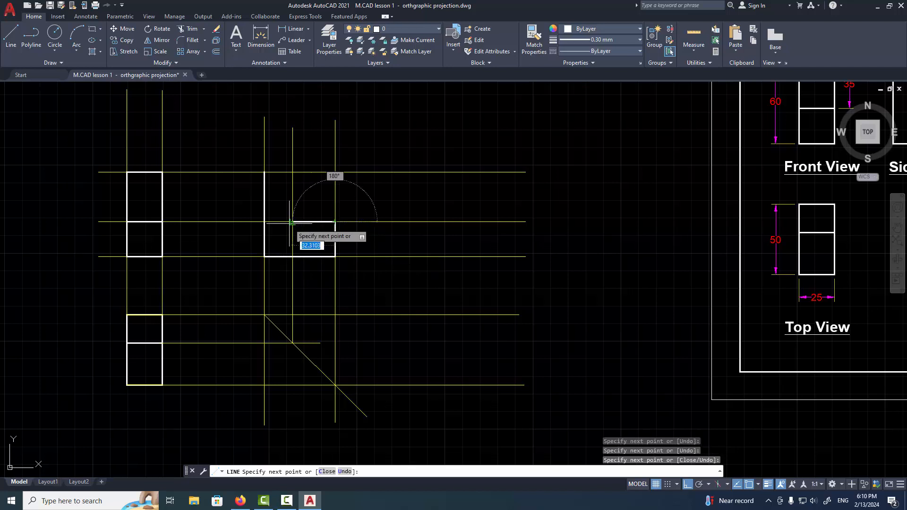
pyautogui.click(293, 221)
pyautogui.click(293, 172)
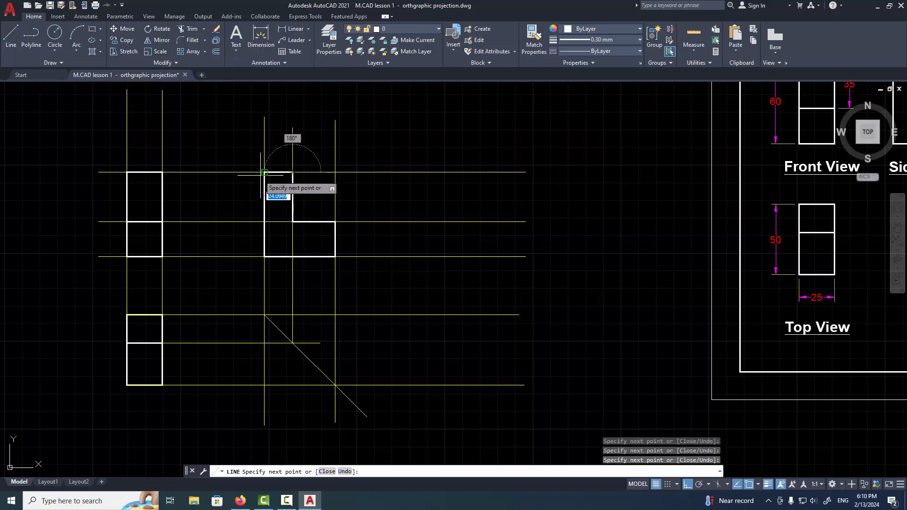
pyautogui.click(264, 173)
pyautogui.press('Return')
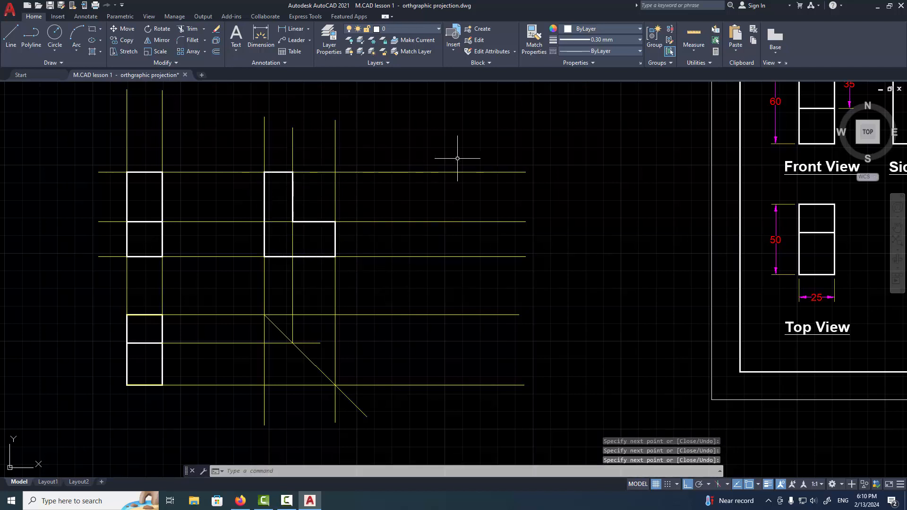
# Erase all the construction lines around the three views, including the mitre line, keeping only the view outlines
pyautogui.click(482, 149)
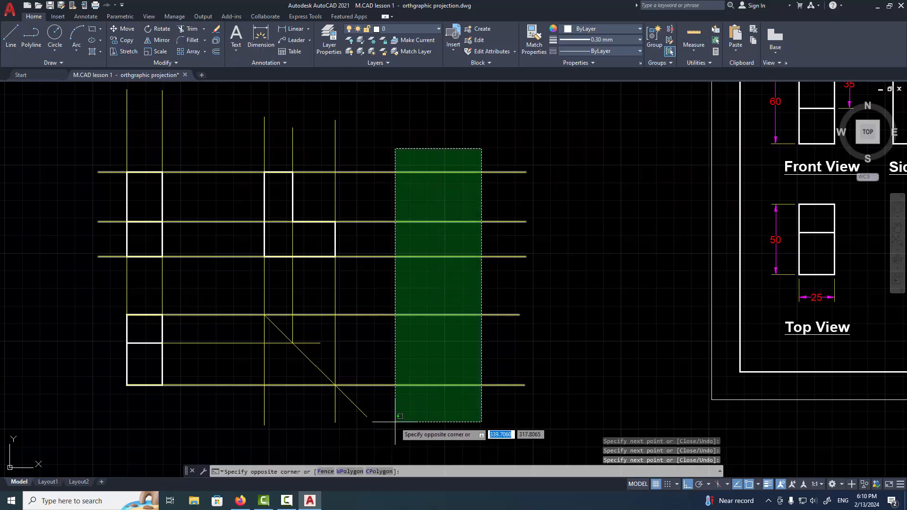
pyautogui.click(395, 429)
pyautogui.press('Delete')
pyautogui.click(365, 313)
pyautogui.click(255, 380)
pyautogui.press('Delete')
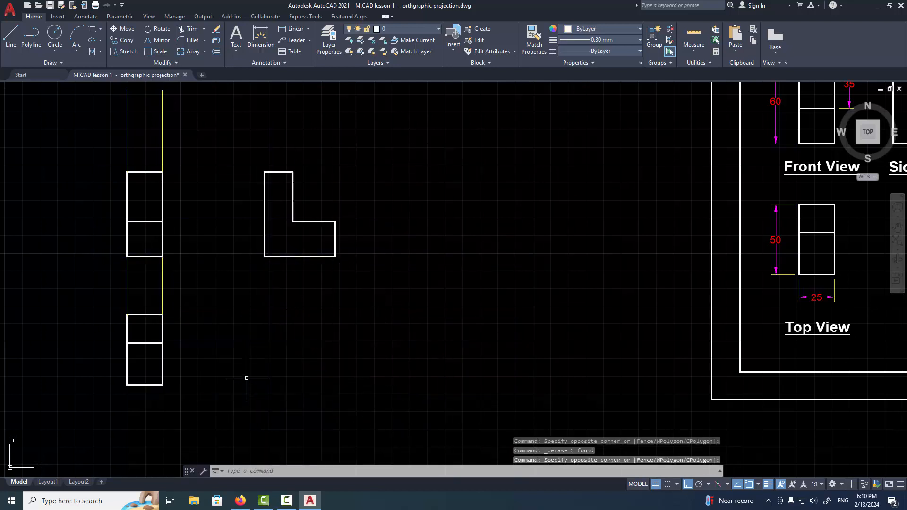
pyautogui.click(187, 127)
pyautogui.click(87, 142)
pyautogui.press('Delete')
# Move the L-shaped side view horizontally closer to the front view, using its lower-left corner as the base point
pyautogui.scroll(-2, 404, 287)
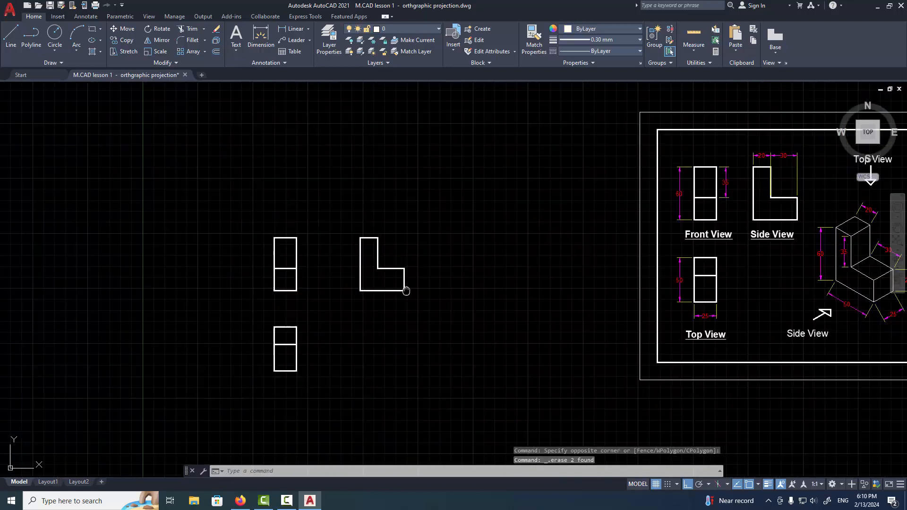
pyautogui.moveTo(454, 281); pyautogui.dragTo(404, 286, button='middle')
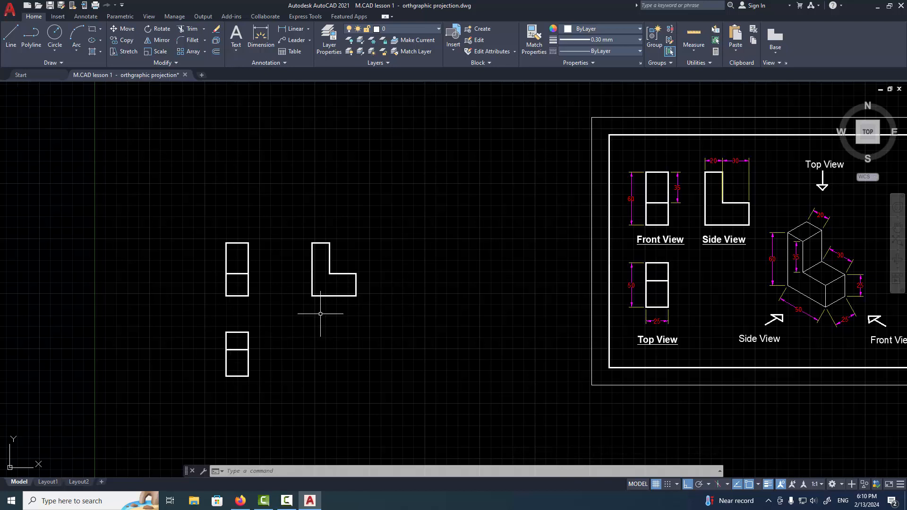
pyautogui.click(413, 213)
pyautogui.click(281, 332)
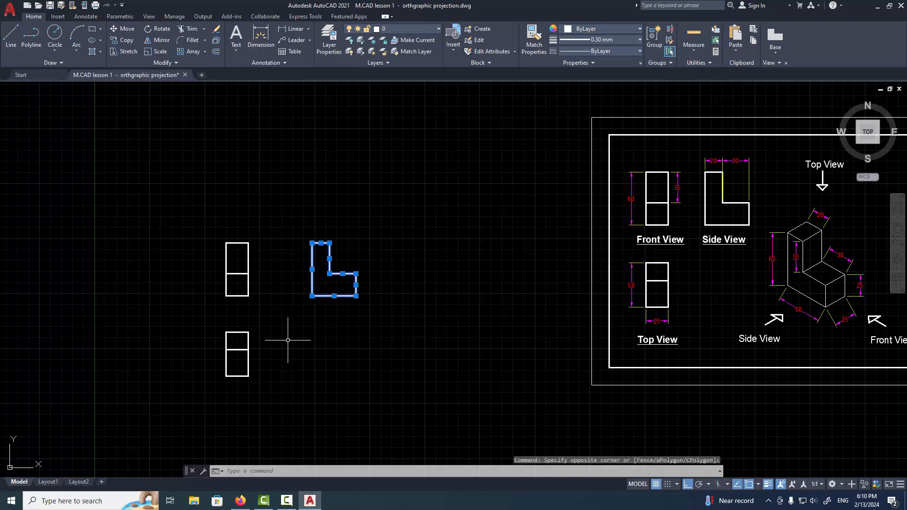
pyautogui.write('m')
pyautogui.press('Return')
pyautogui.click(312, 296)
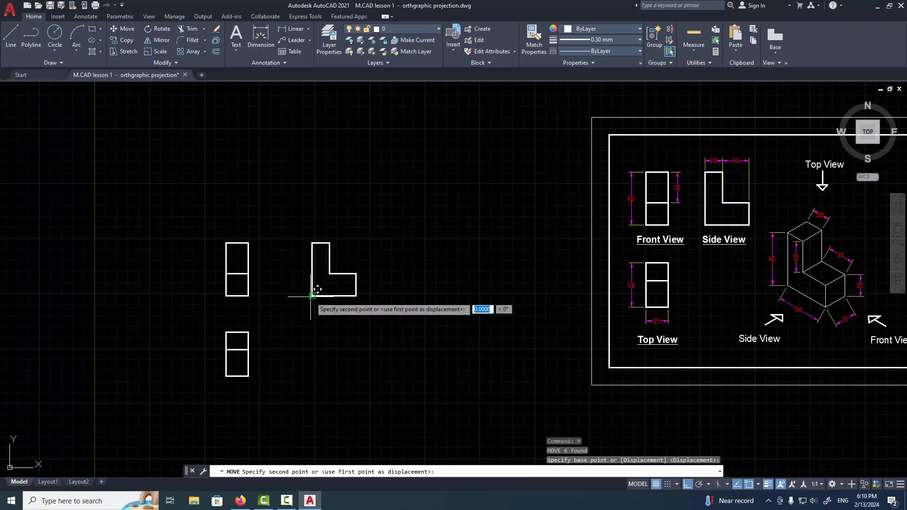
pyautogui.click(287, 296)
pyautogui.press('Escape')
pyautogui.press('Escape')
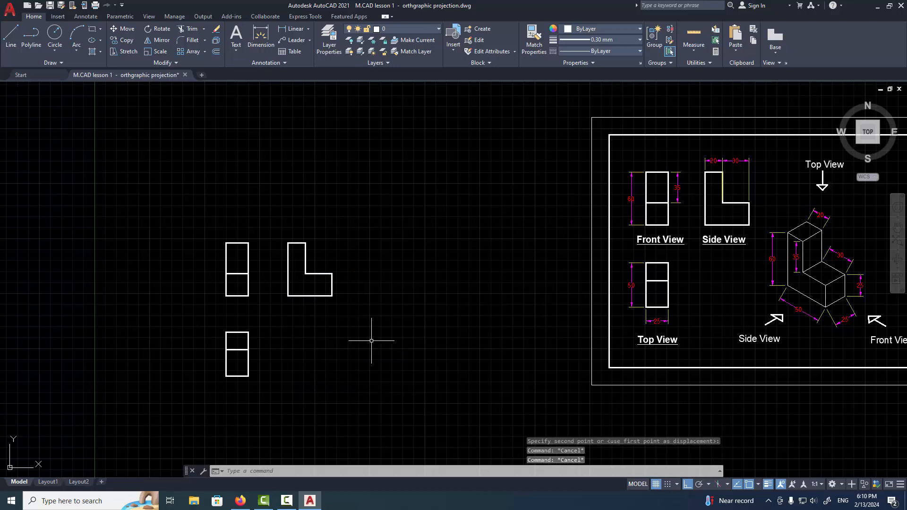